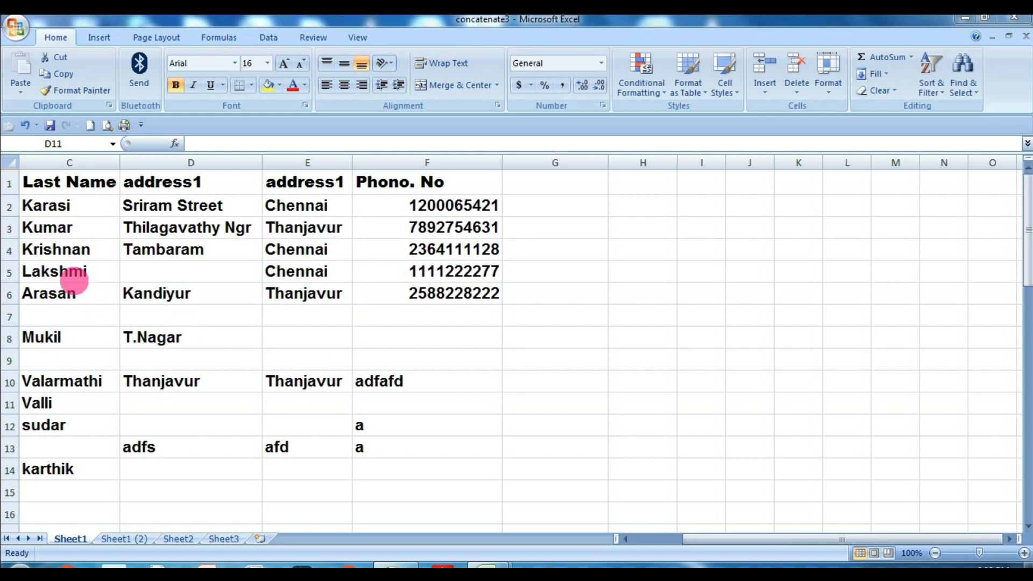
# Examine the blank cells in the name, address and phone columns between rows 5 and 11.
pyautogui.click(246, 277)
pyautogui.click(404, 273)
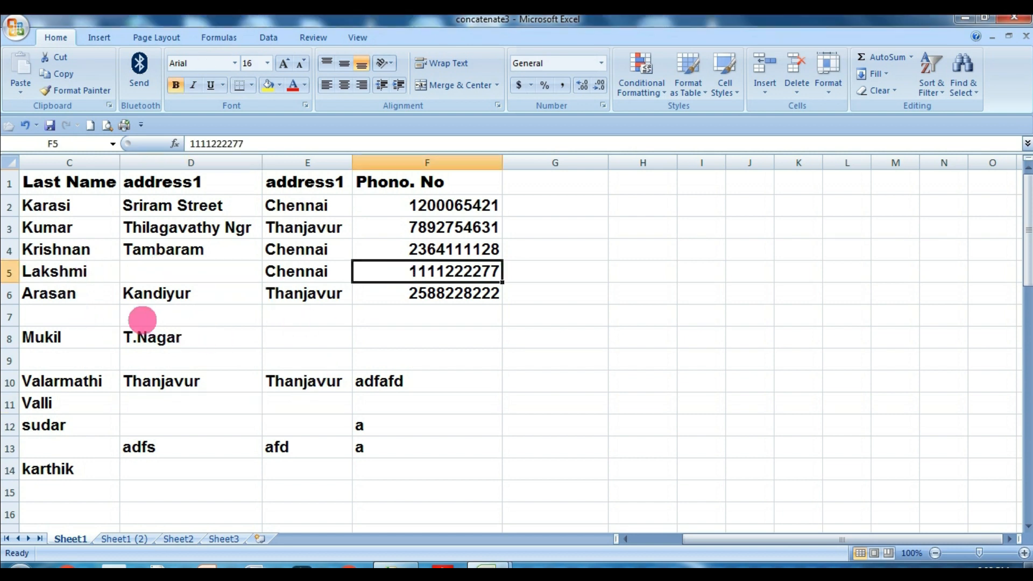
pyautogui.click(143, 319)
pyautogui.click(21, 317)
pyautogui.click(288, 312)
pyautogui.click(414, 319)
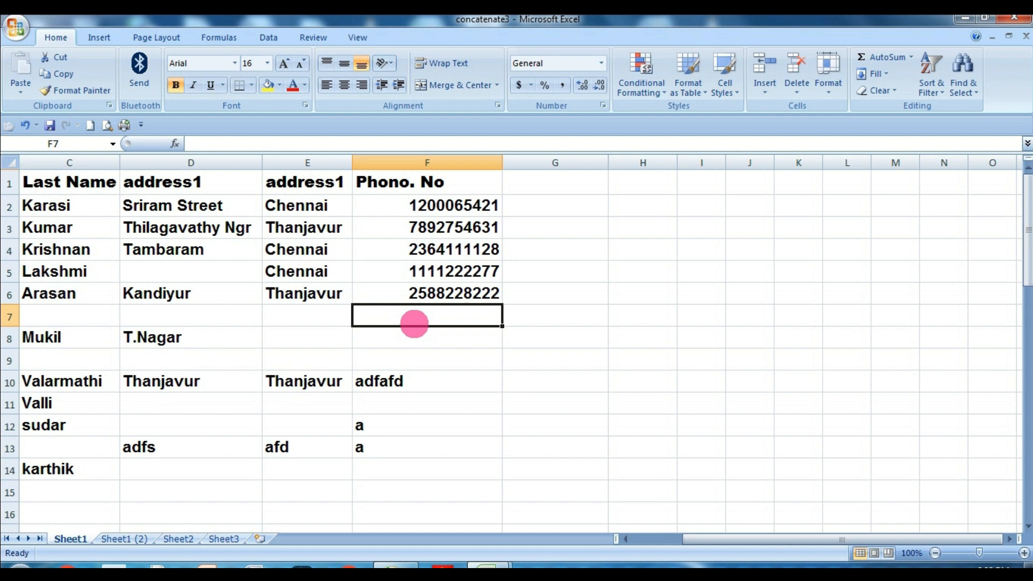
pyautogui.click(174, 337)
pyautogui.click(368, 329)
pyautogui.click(320, 334)
pyautogui.click(318, 402)
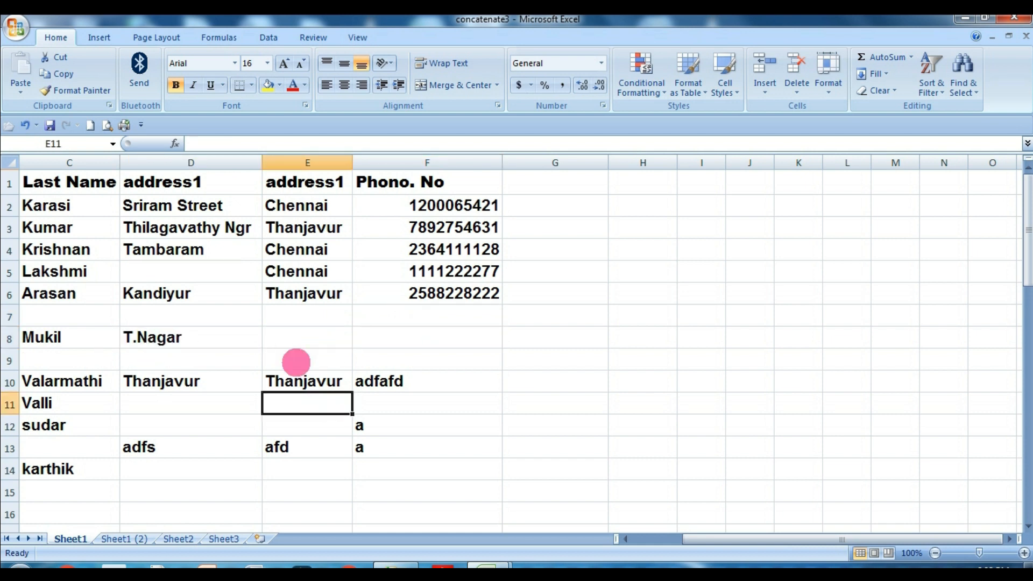
# Fill the blank cells D5, E8, F8 and D7 with yellow by hand.
pyautogui.click(203, 277)
pyautogui.click(268, 84)
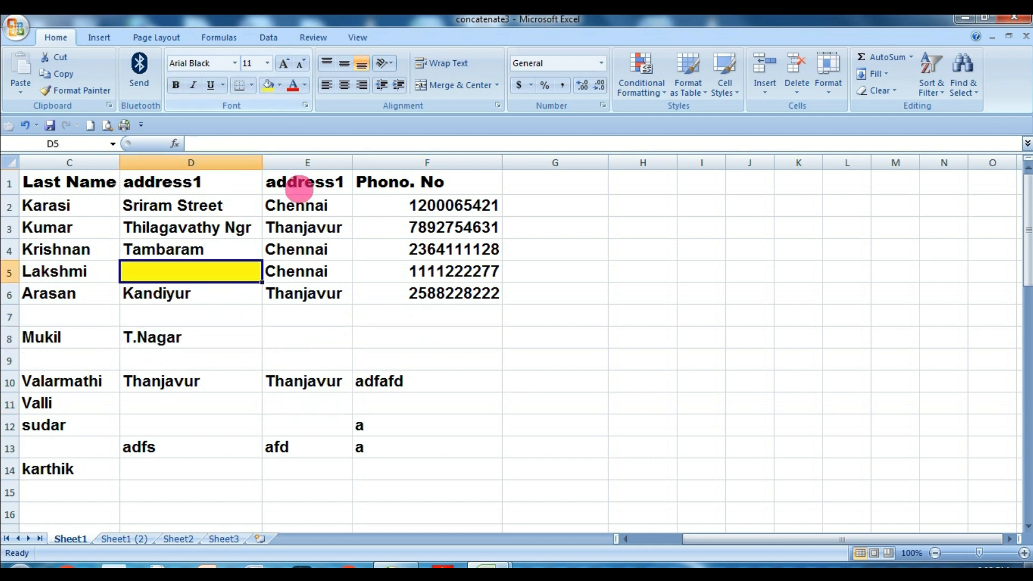
pyautogui.click(339, 331)
pyautogui.click(268, 85)
pyautogui.click(425, 340)
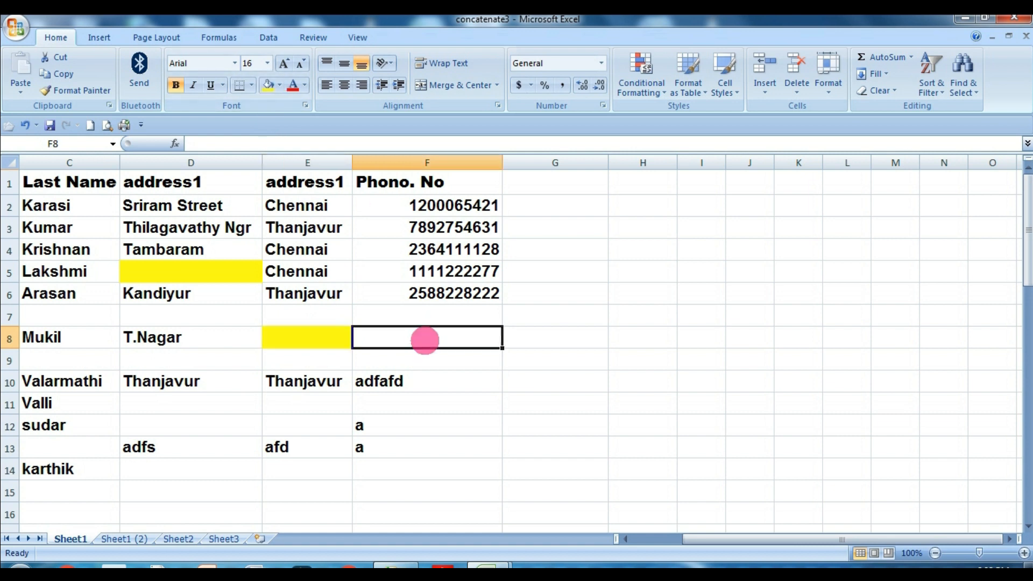
pyautogui.click(268, 84)
pyautogui.moveTo(28, 312); pyautogui.dragTo(462, 476)
pyautogui.click(181, 317)
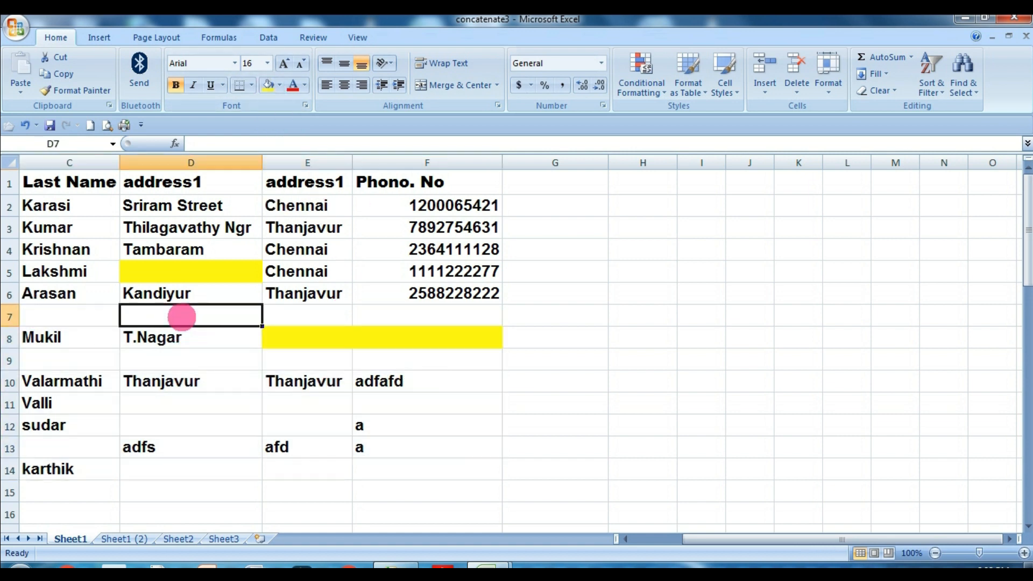
pyautogui.click(269, 85)
# Enter "ff" in cell E8 and remove that cell's yellow fill.
pyautogui.click(346, 338)
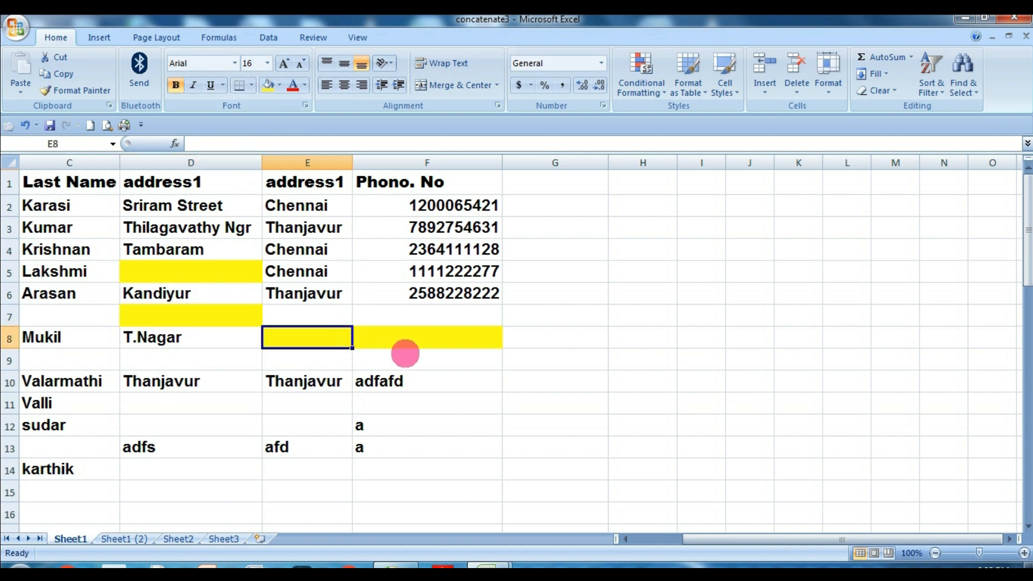
pyautogui.click(438, 381)
pyautogui.click(337, 342)
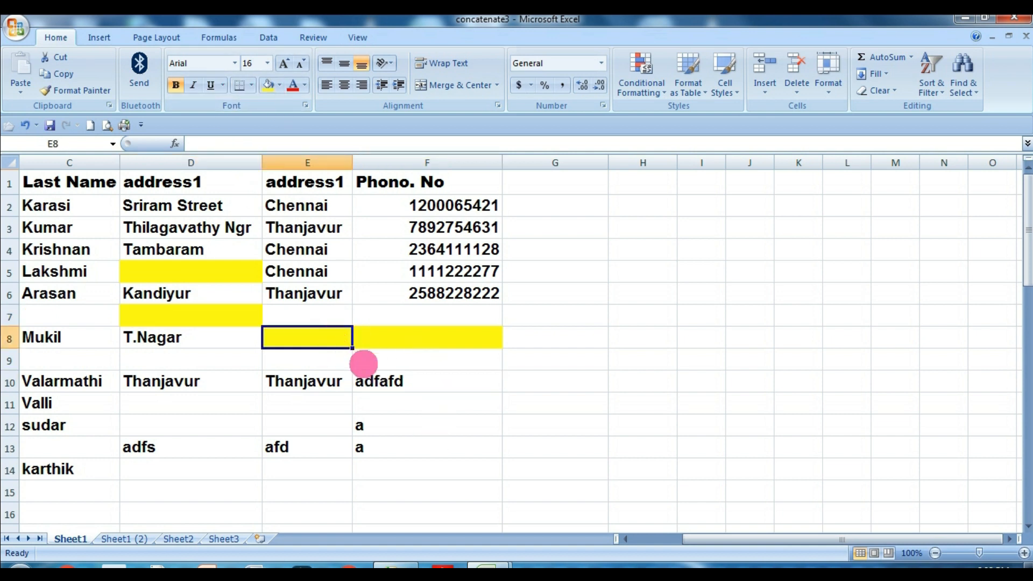
pyautogui.write('ff')
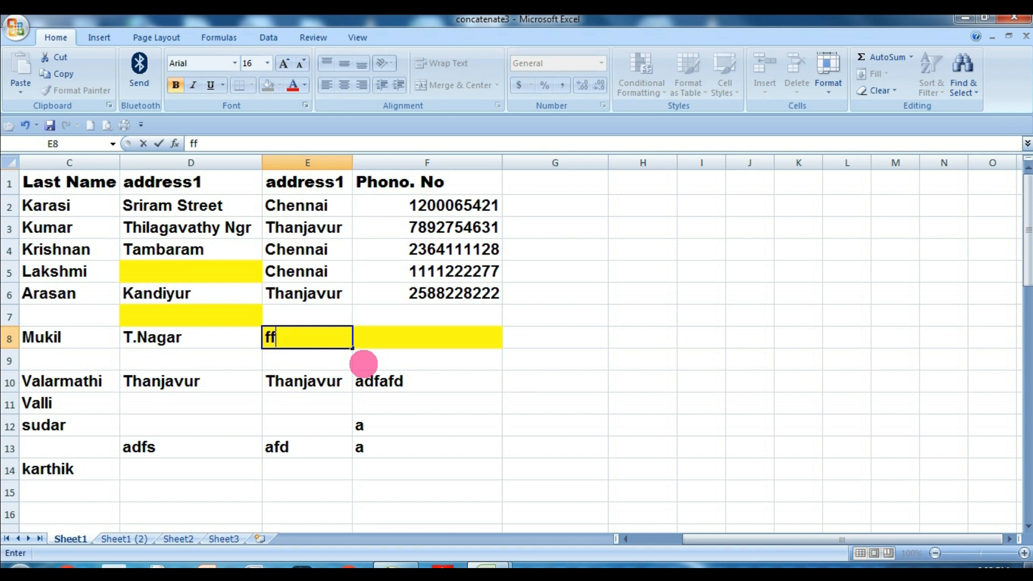
pyautogui.press('Return')
pyautogui.click(344, 345)
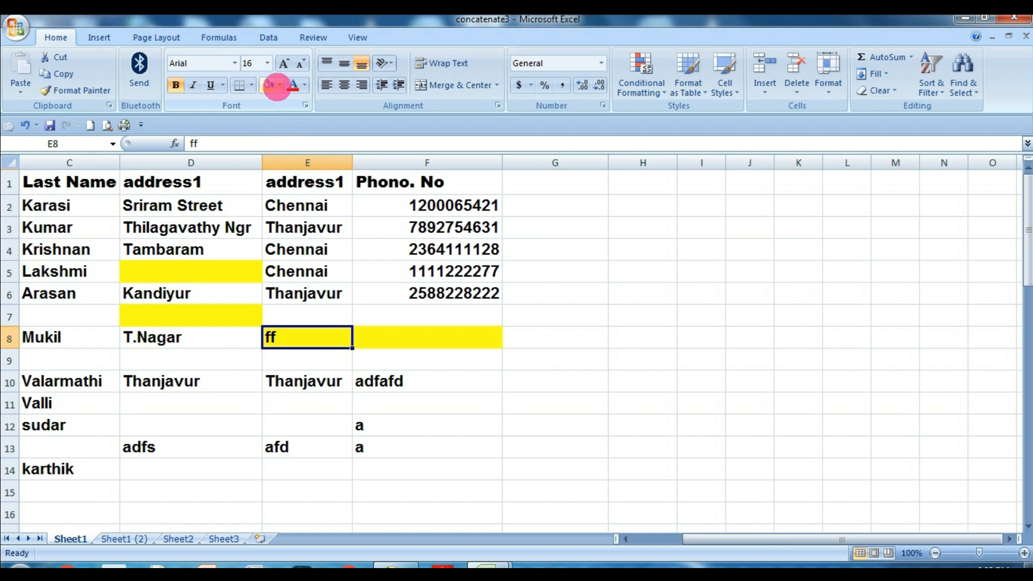
pyautogui.click(279, 85)
pyautogui.click(281, 244)
pyautogui.click(344, 427)
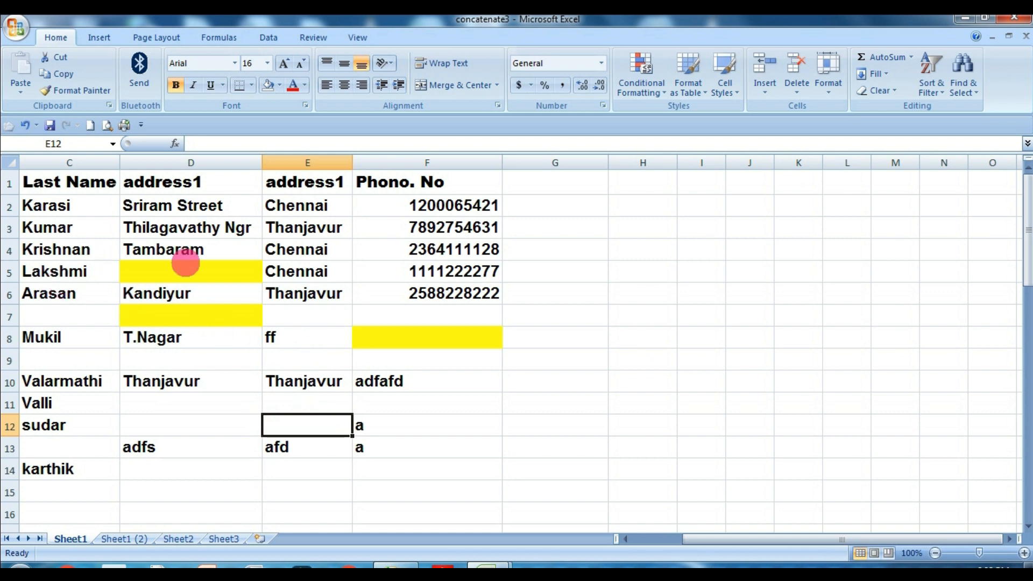
# Remove the fill colour from all cells of the sheet.
pyautogui.moveTo(63, 269); pyautogui.dragTo(403, 478)
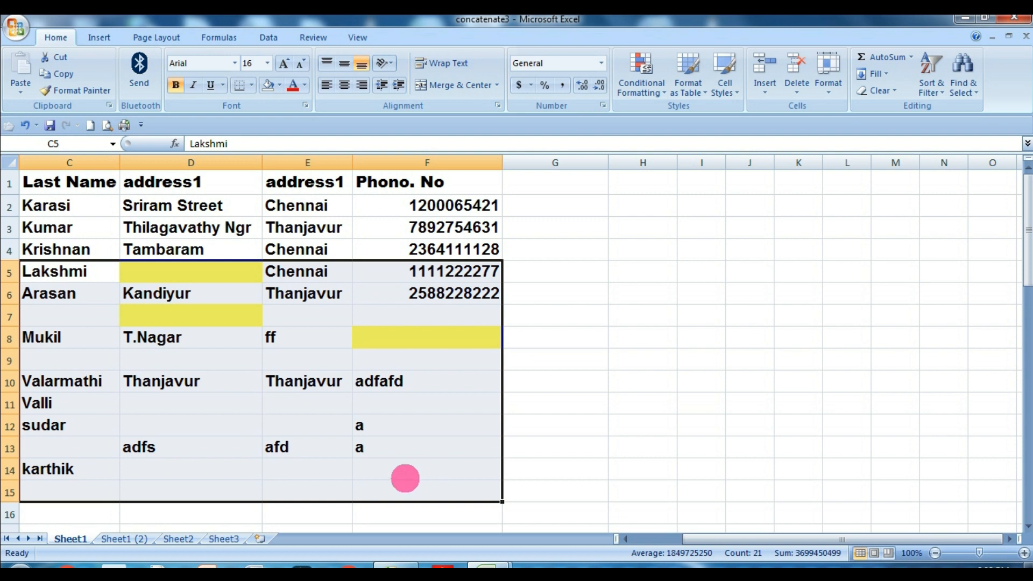
pyautogui.click(599, 377)
pyautogui.click(16, 162)
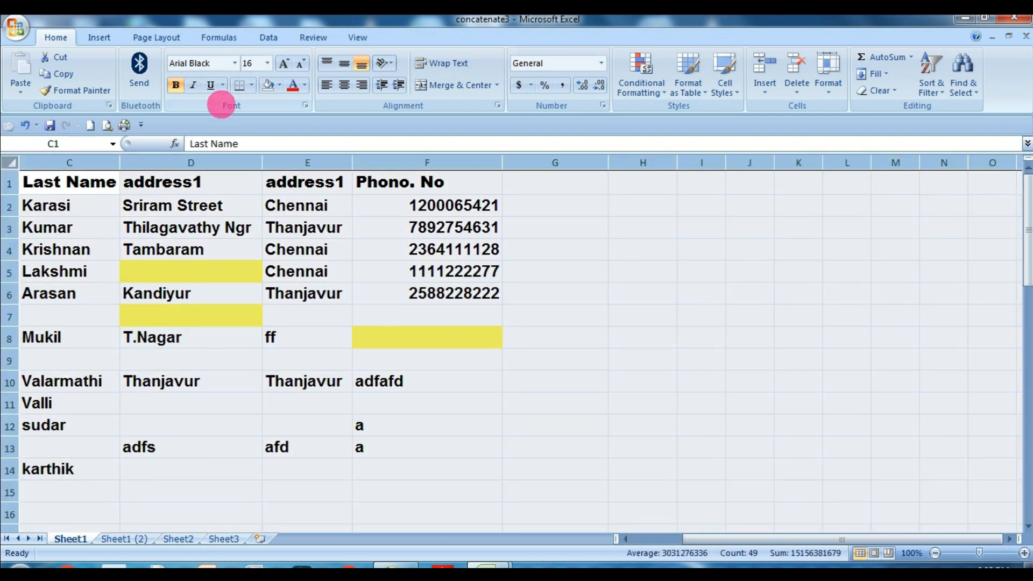
pyautogui.click(269, 85)
# Start a new conditional formatting rule on cell G11 that formats only cells containing blanks.
pyautogui.click(574, 403)
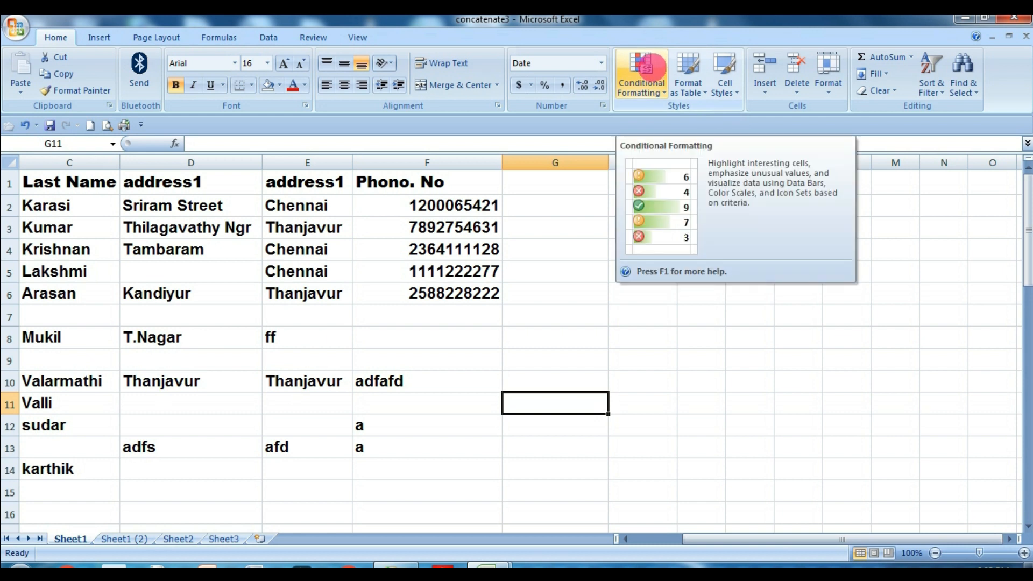
pyautogui.click(647, 67)
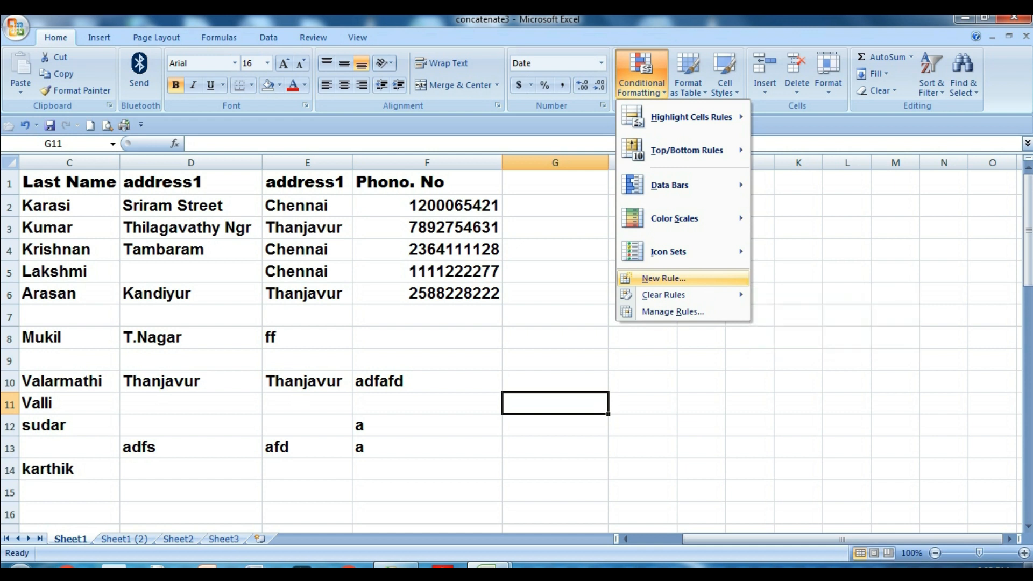
pyautogui.click(663, 278)
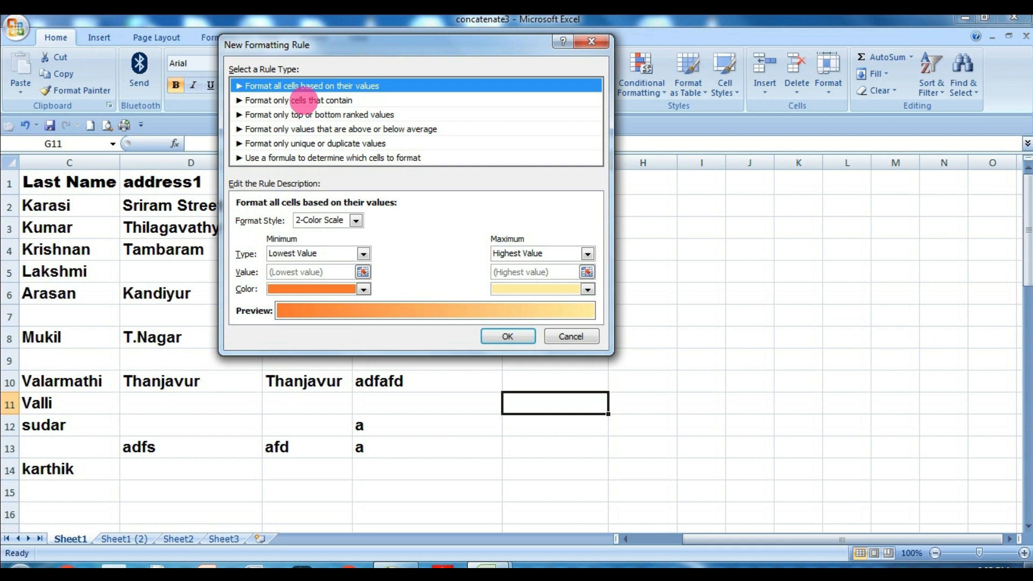
pyautogui.click(305, 100)
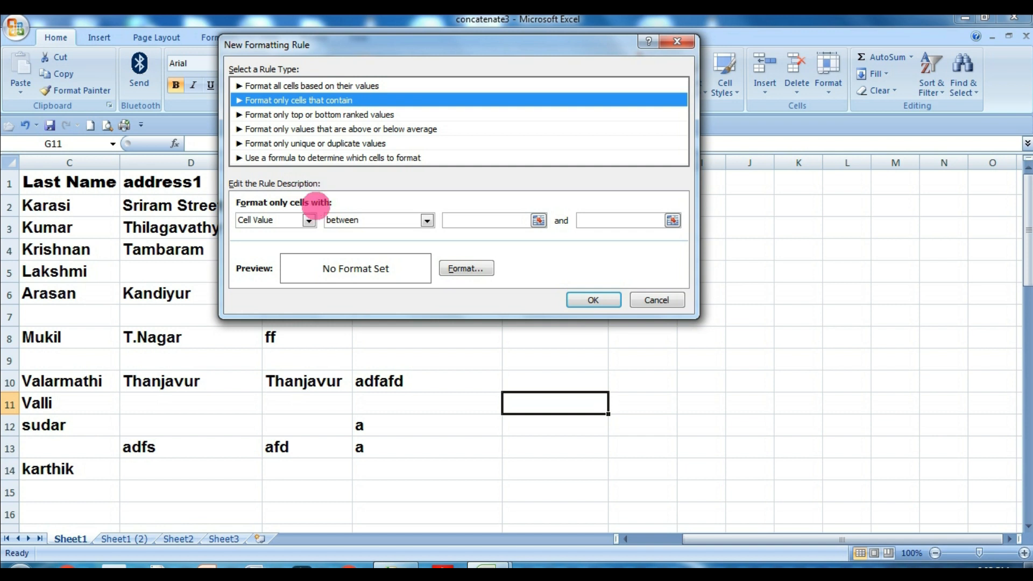
pyautogui.click(309, 220)
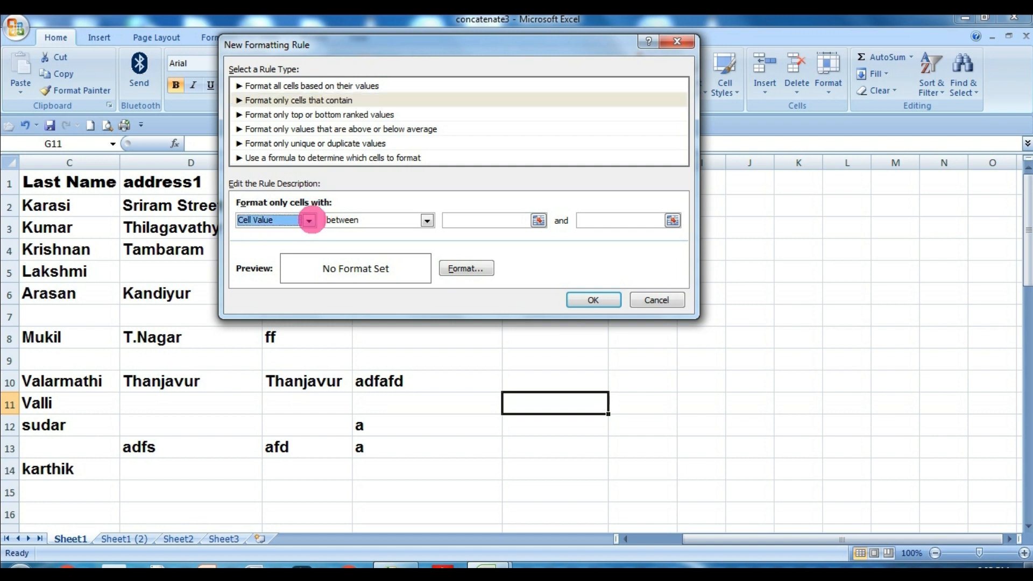
pyautogui.click(307, 264)
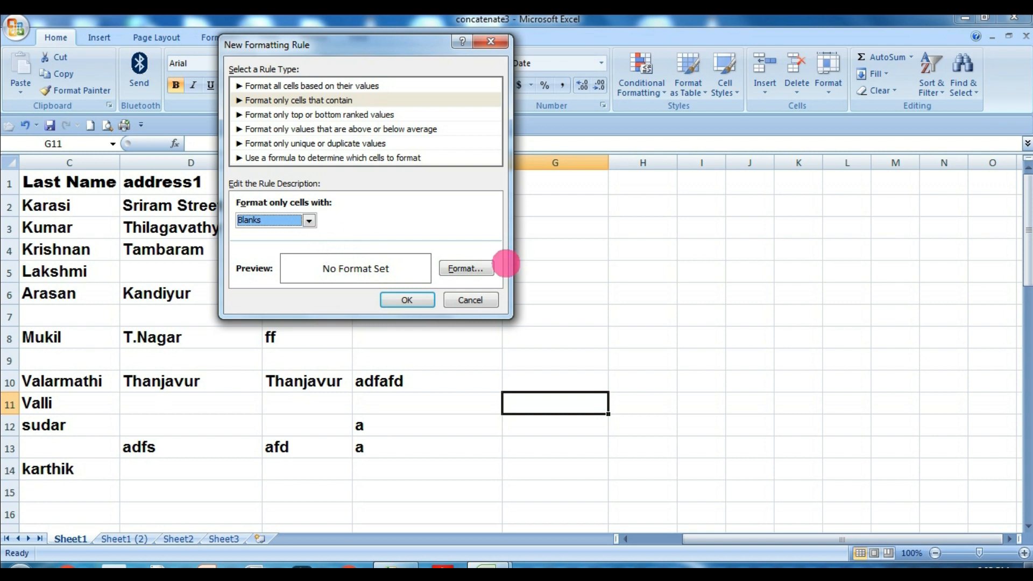
# Give the rule's format a yellow fill and a top border, and apply the rule.
pyautogui.click(468, 269)
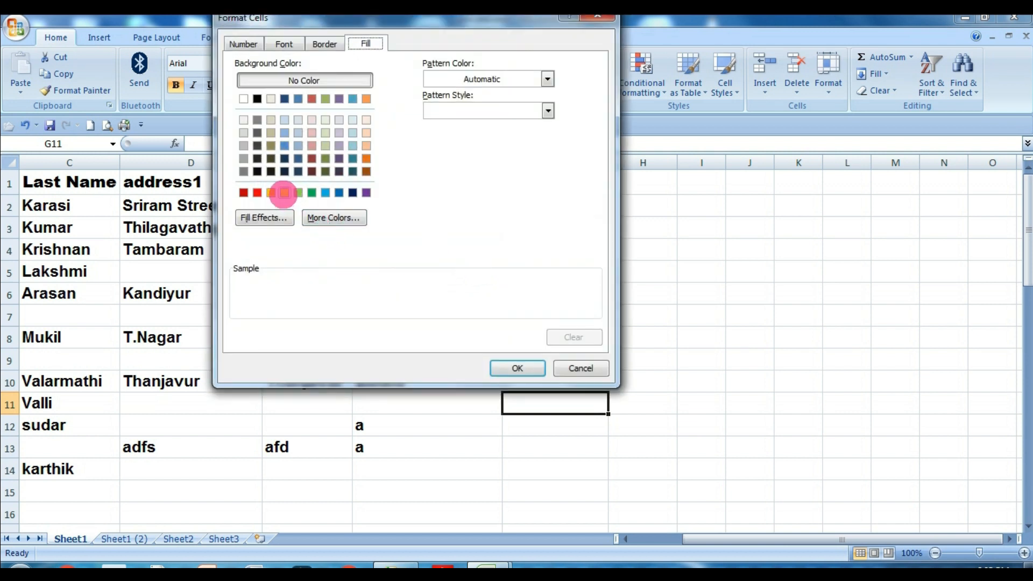
pyautogui.click(283, 192)
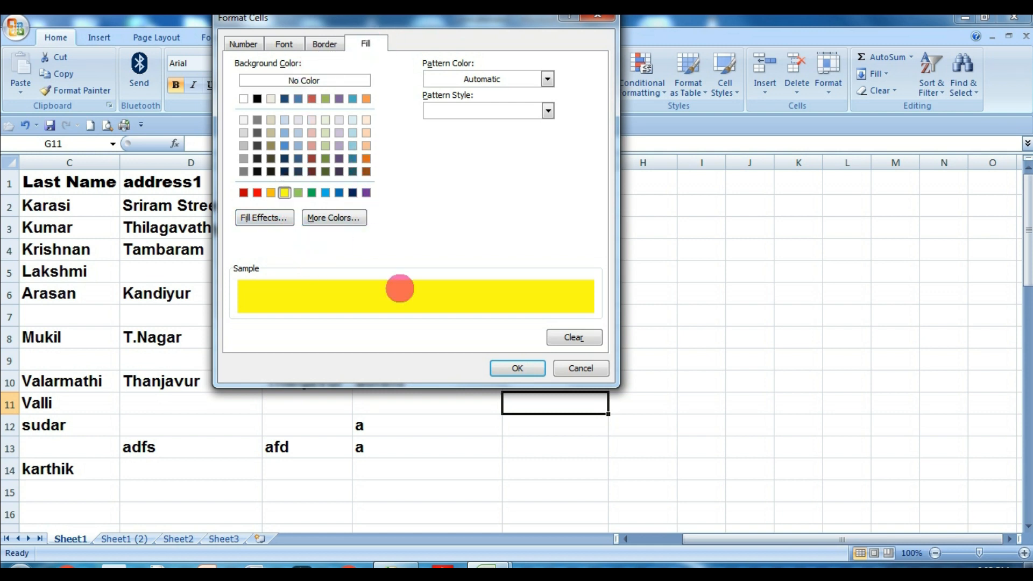
pyautogui.click(327, 41)
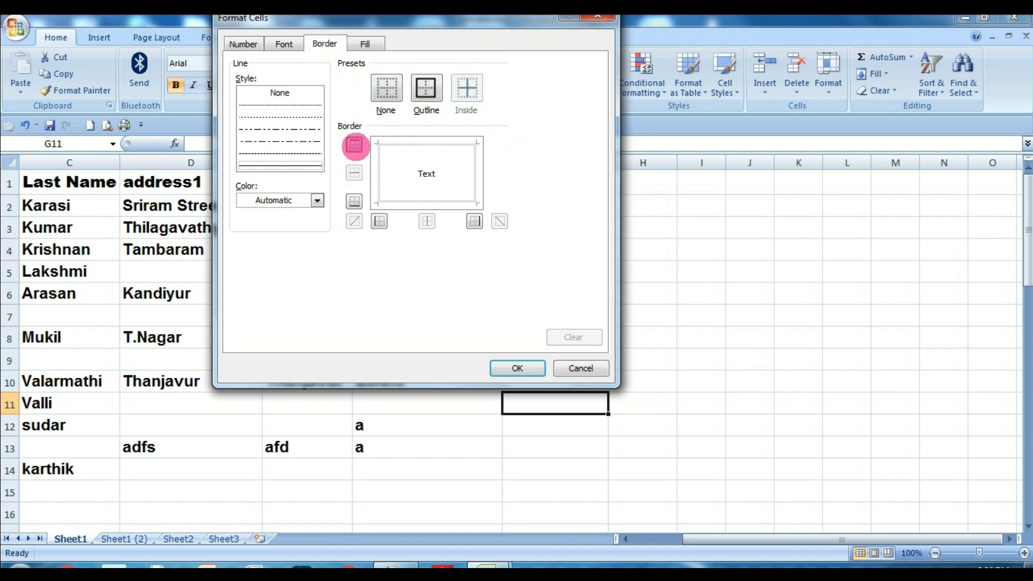
pyautogui.click(354, 144)
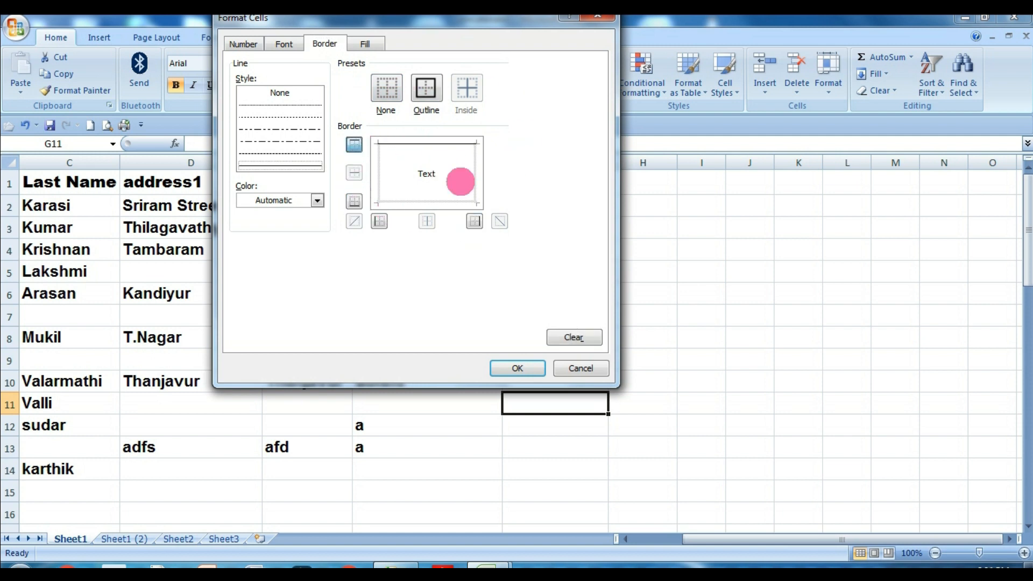
pyautogui.click(365, 43)
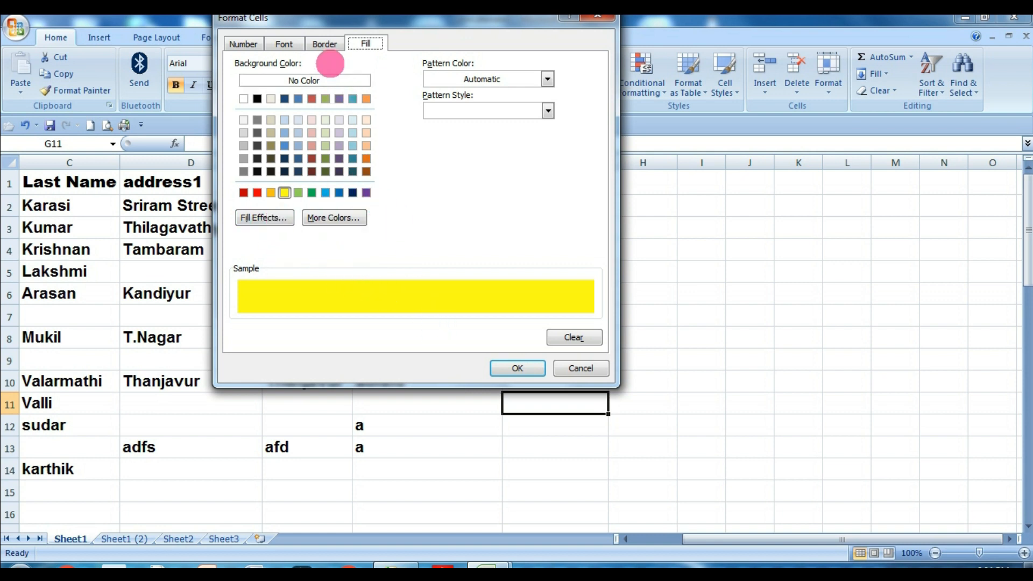
pyautogui.click(277, 46)
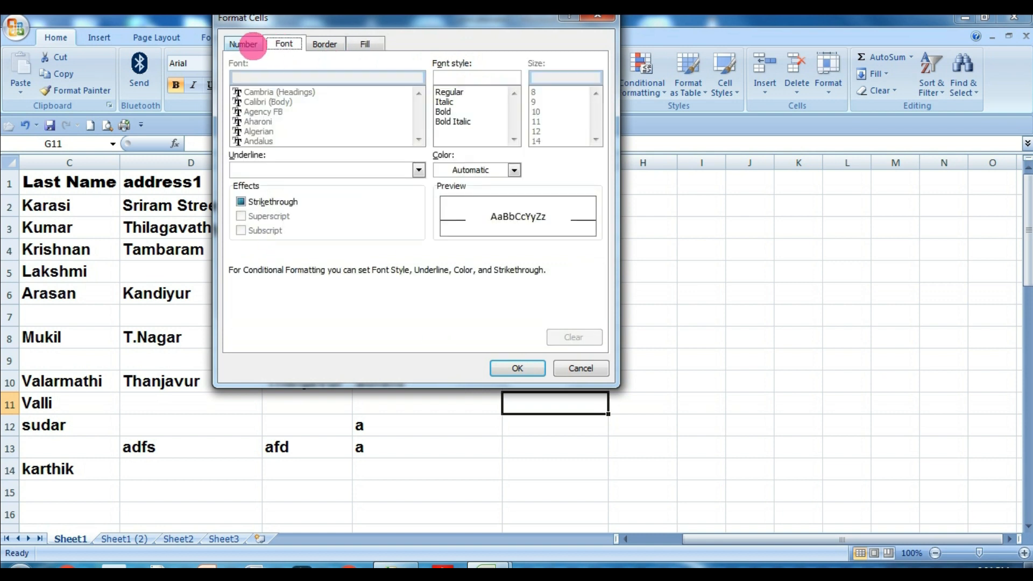
pyautogui.click(247, 44)
pyautogui.click(285, 44)
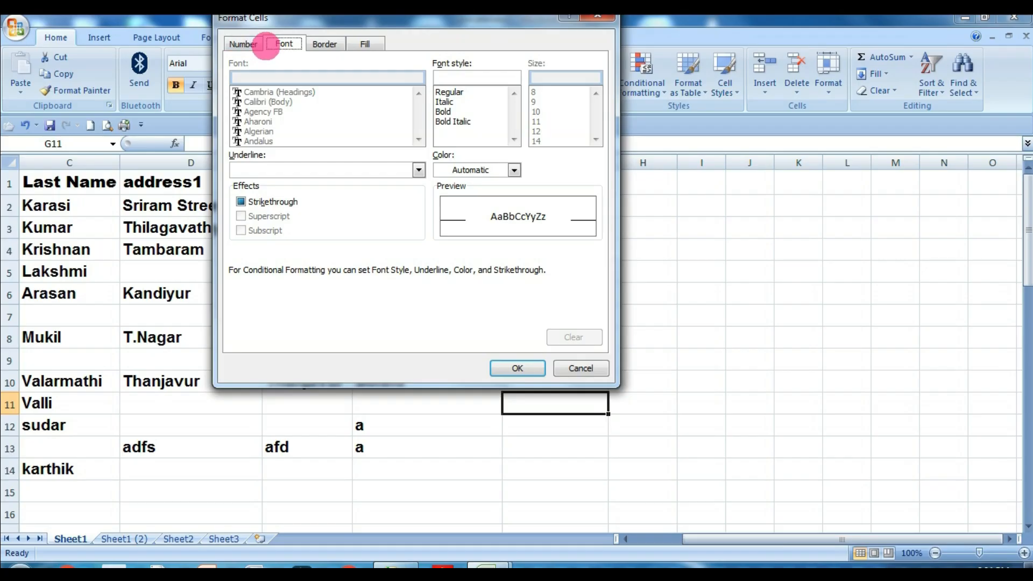
pyautogui.click(370, 42)
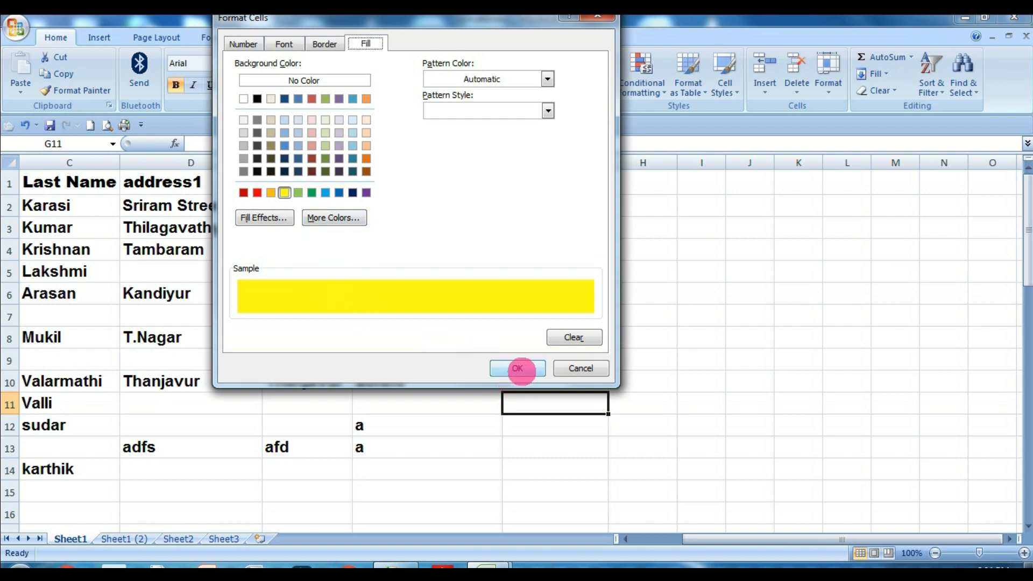
pyautogui.click(517, 369)
pyautogui.click(405, 296)
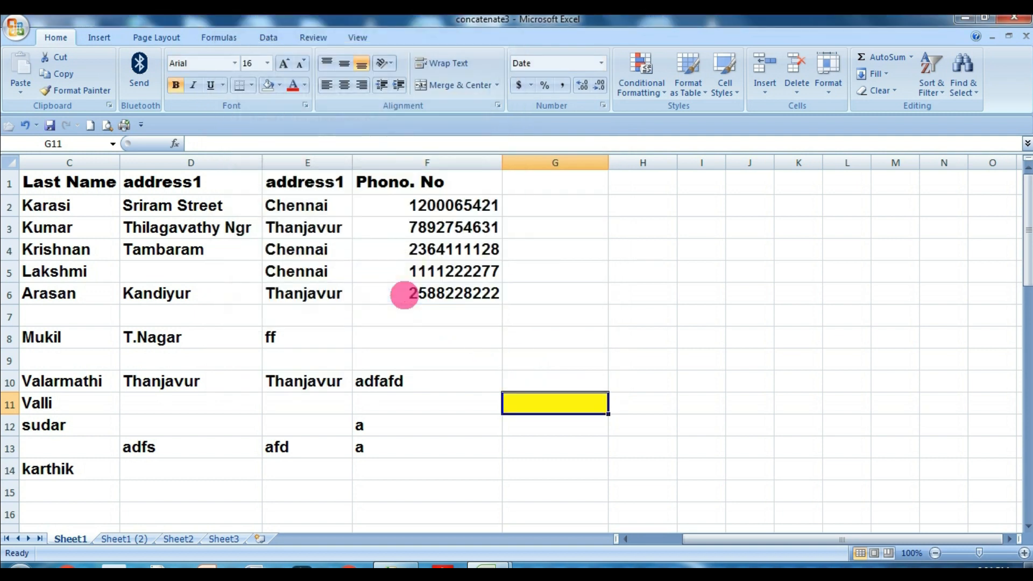
# Start a new conditional formatting rule for the entire sheet that formats only cells containing blanks.
pyautogui.click(562, 422)
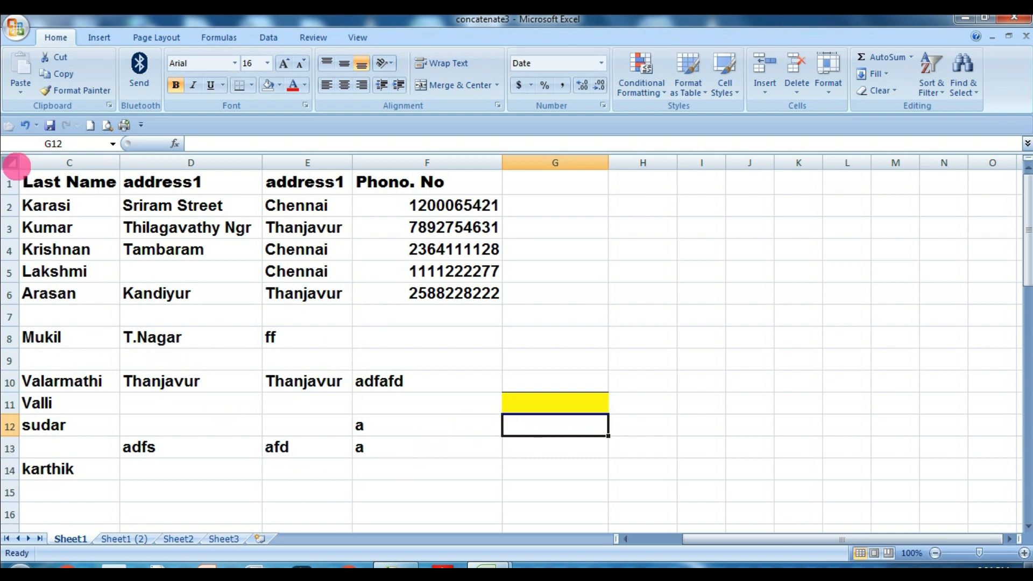
pyautogui.click(16, 163)
pyautogui.click(415, 292)
pyautogui.scroll(-6, 415, 292)
pyautogui.click(18, 163)
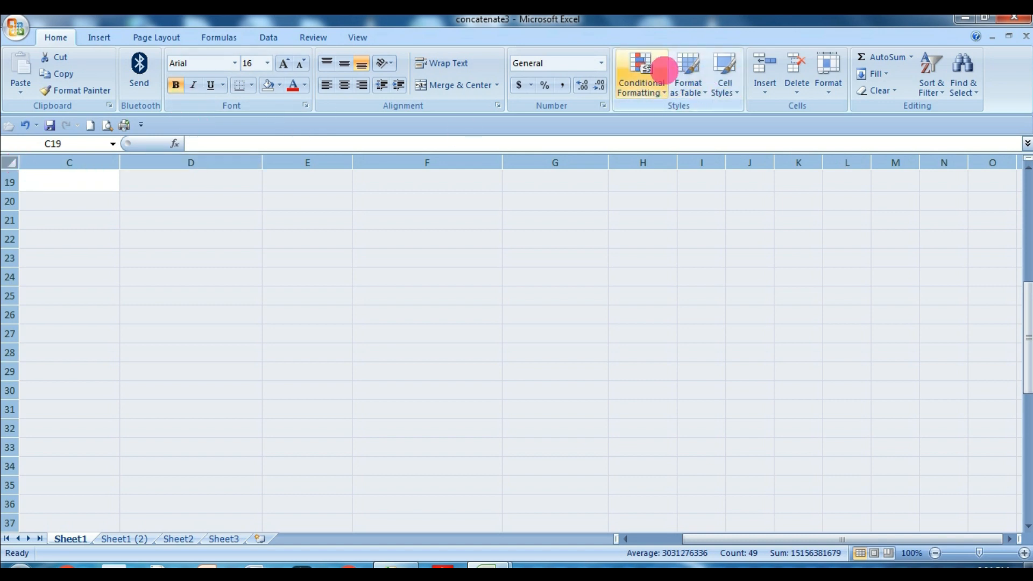
pyautogui.click(649, 67)
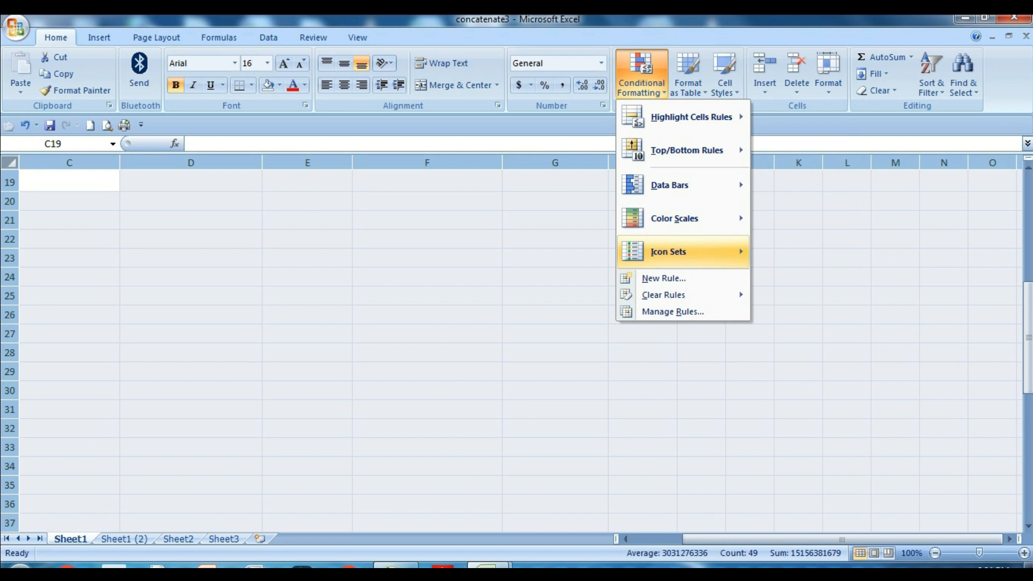
pyautogui.click(673, 278)
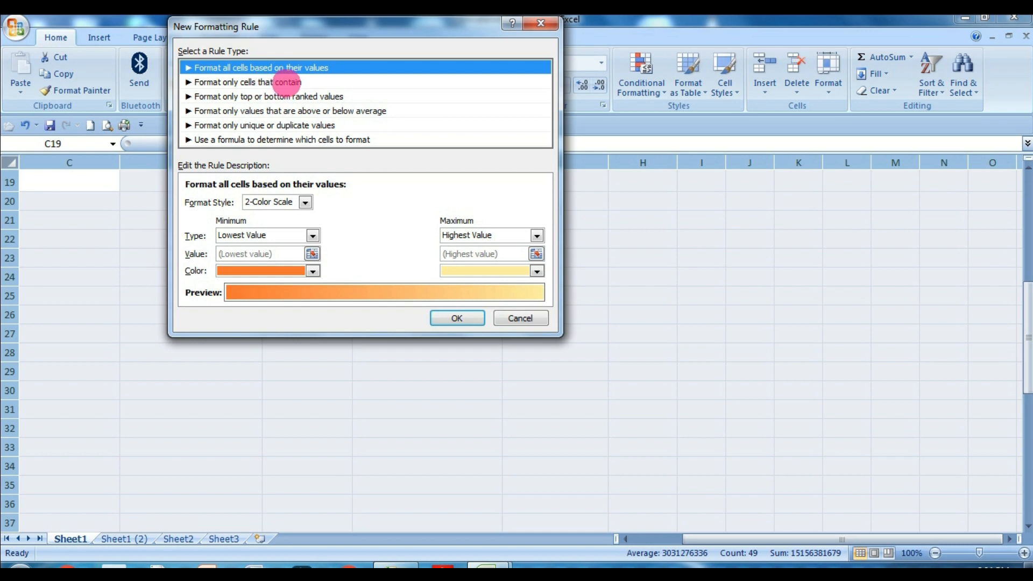
pyautogui.click(286, 82)
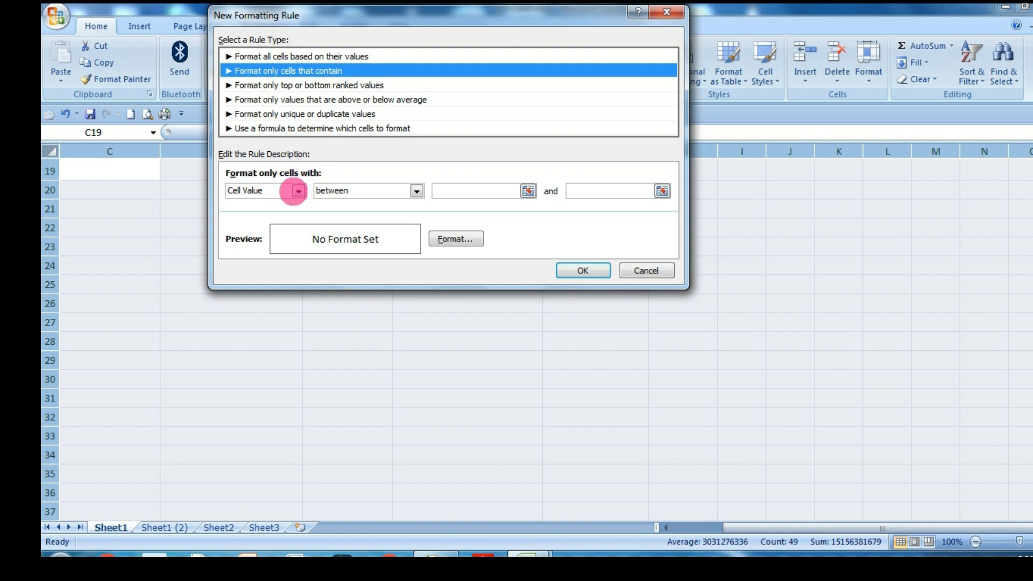
pyautogui.click(298, 192)
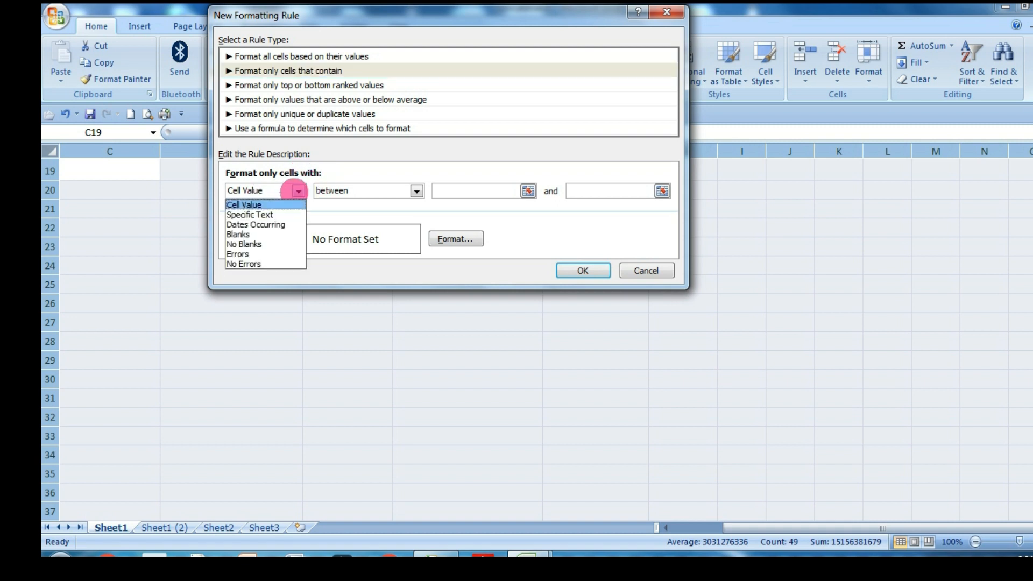
pyautogui.click(249, 235)
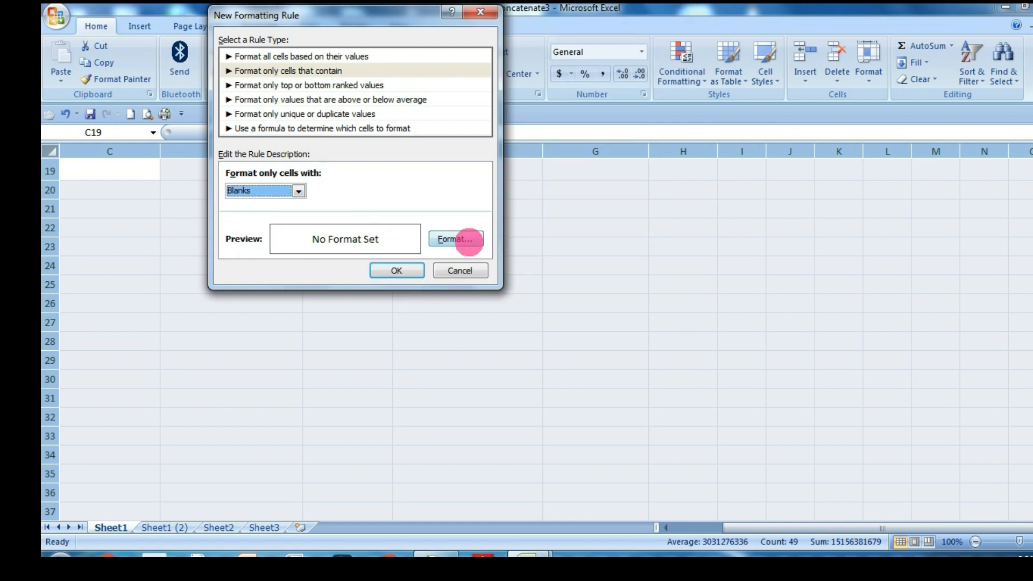
# Give the whole-sheet blanks rule a yellow fill and apply the rule.
pyautogui.click(470, 241)
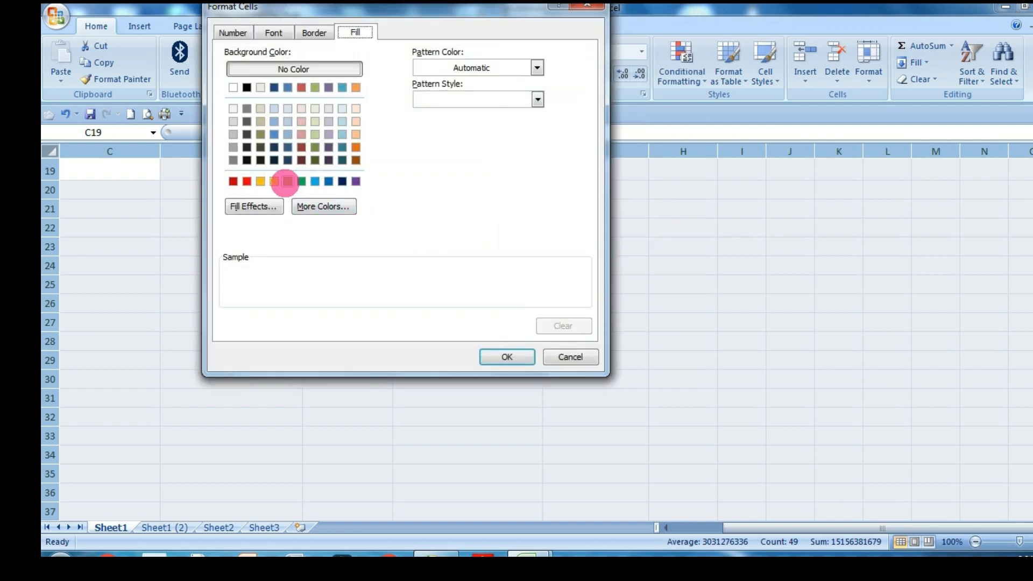
pyautogui.click(273, 181)
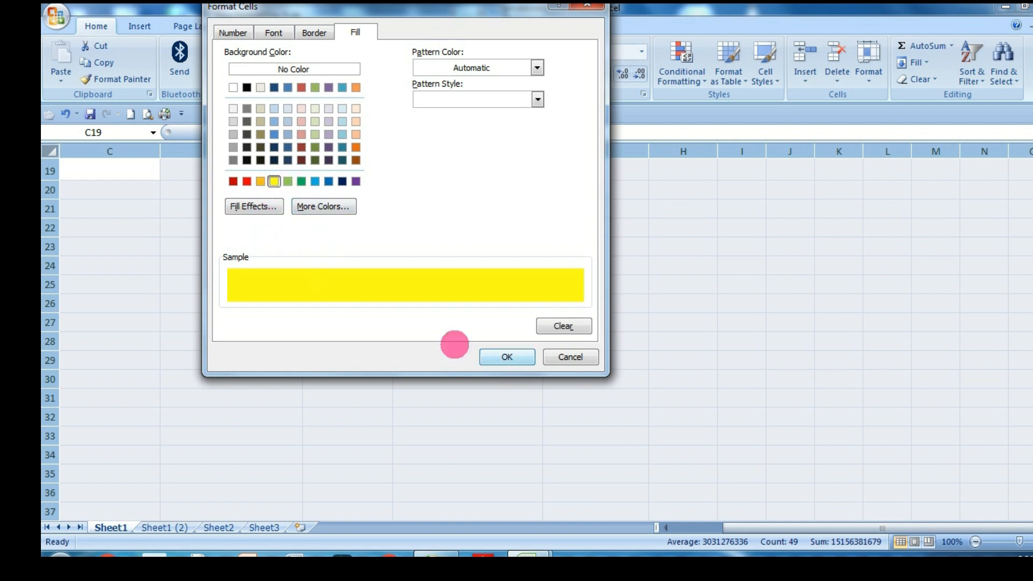
pyautogui.click(507, 357)
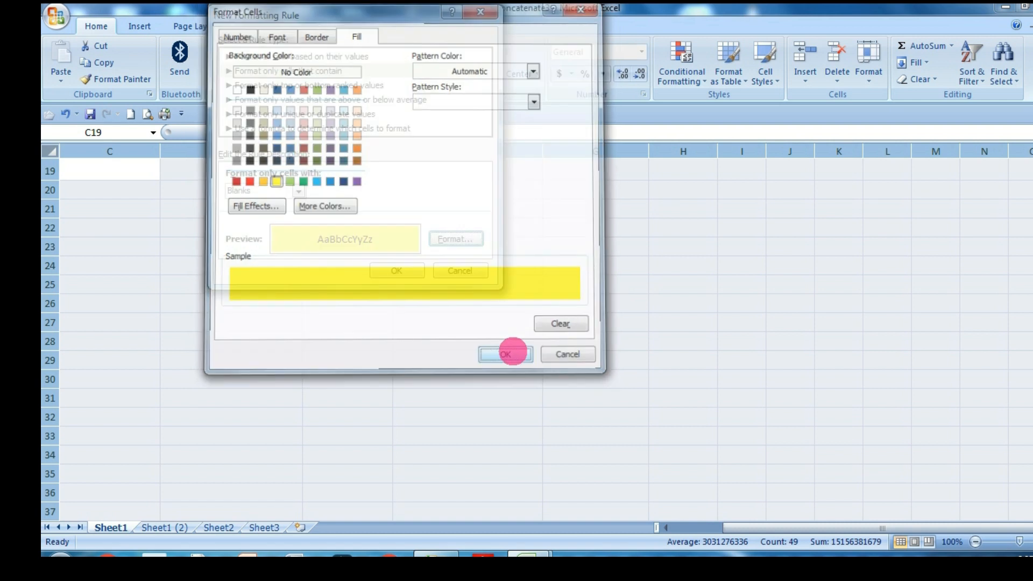
pyautogui.click(396, 270)
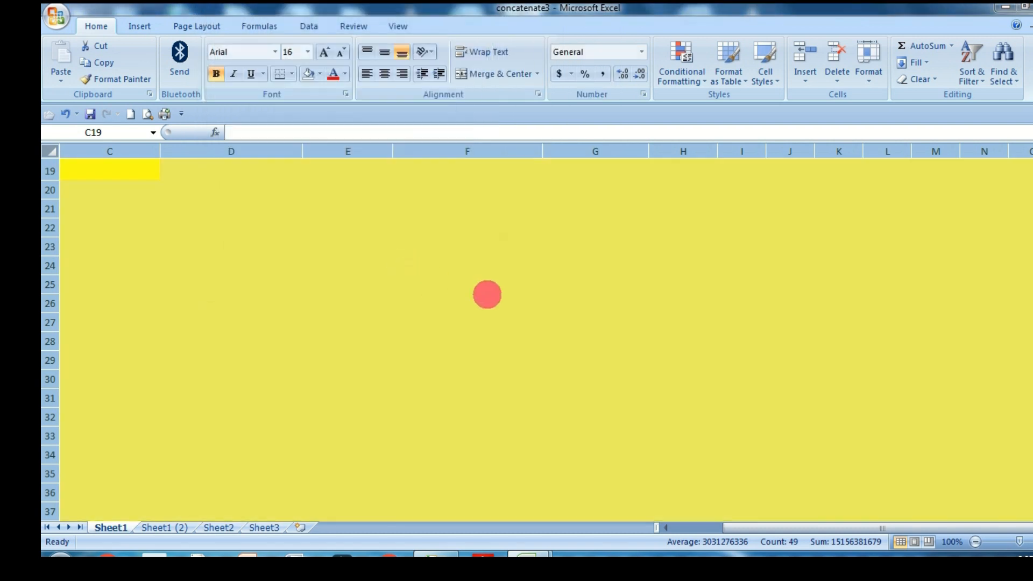
pyautogui.scroll(-16, 667, 405)
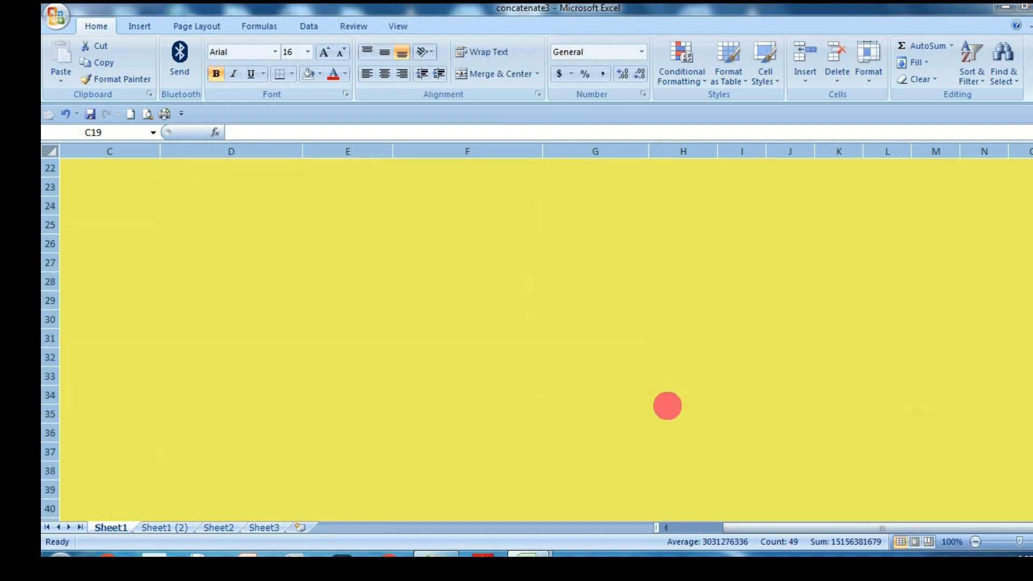
pyautogui.scroll(16, 429, 389)
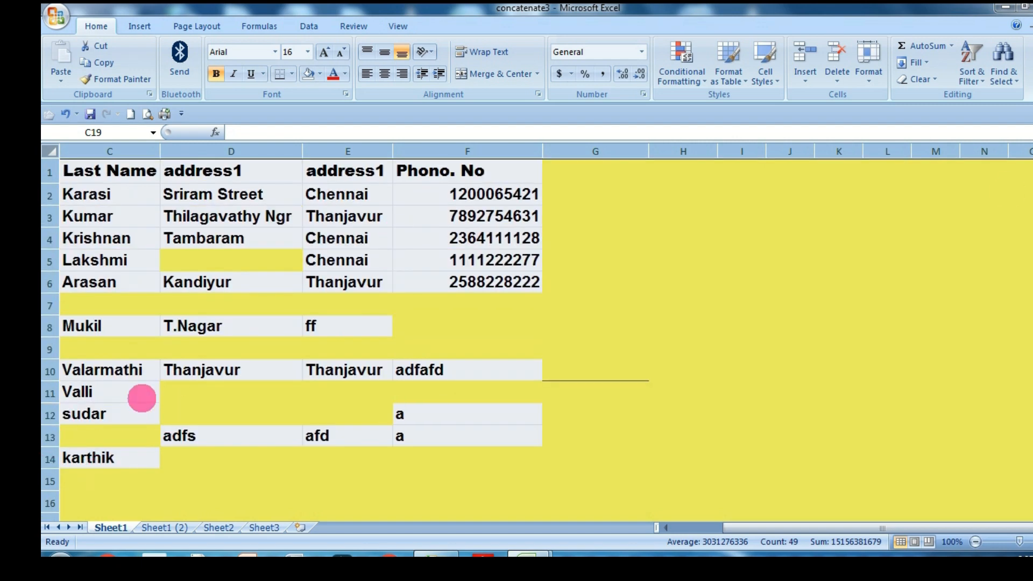
# Enter 444 in blank cell D11 and clear the cell again.
pyautogui.scroll(-2, 272, 365)
pyautogui.click(231, 258)
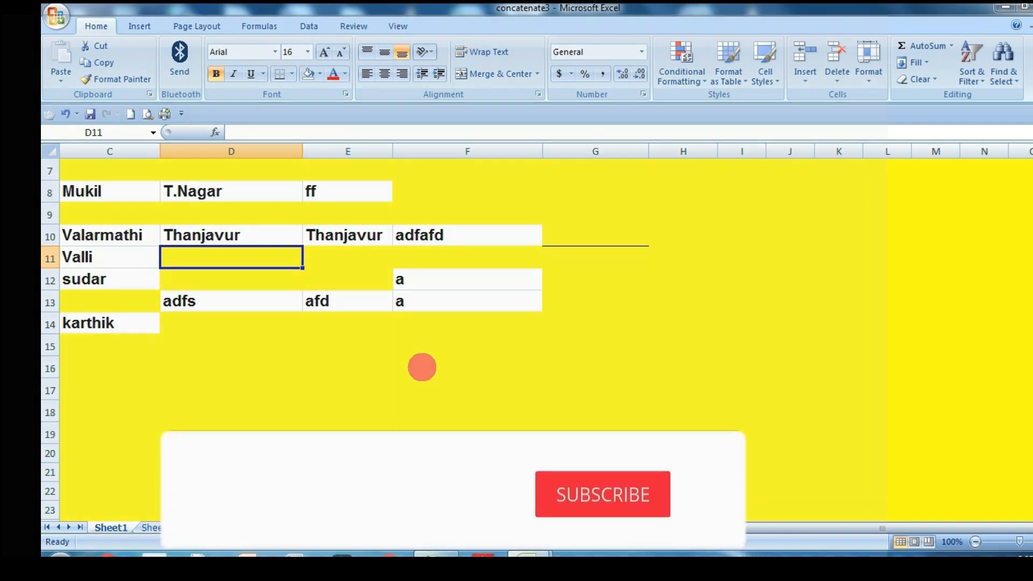
pyautogui.write('444')
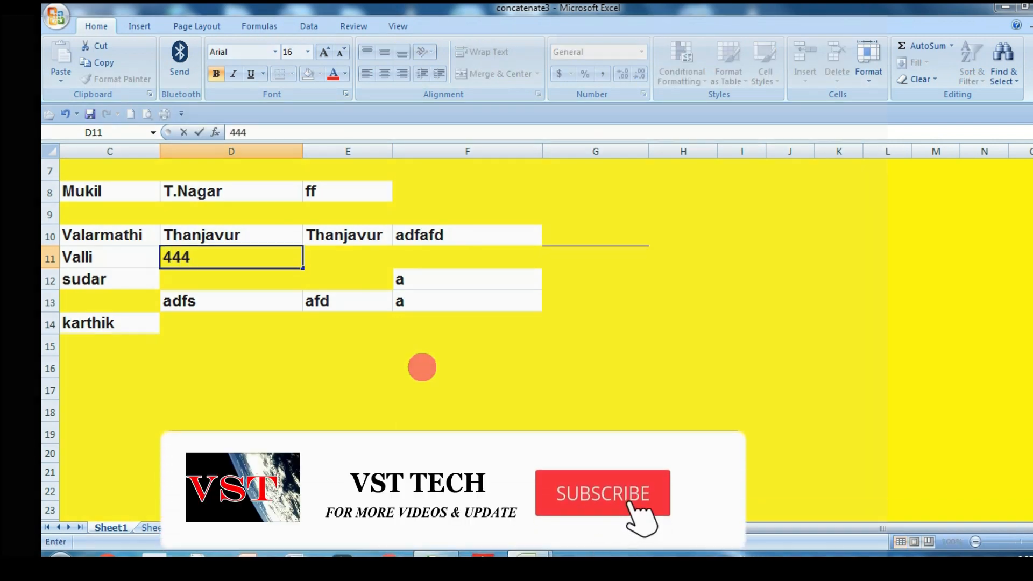
pyautogui.press('Return')
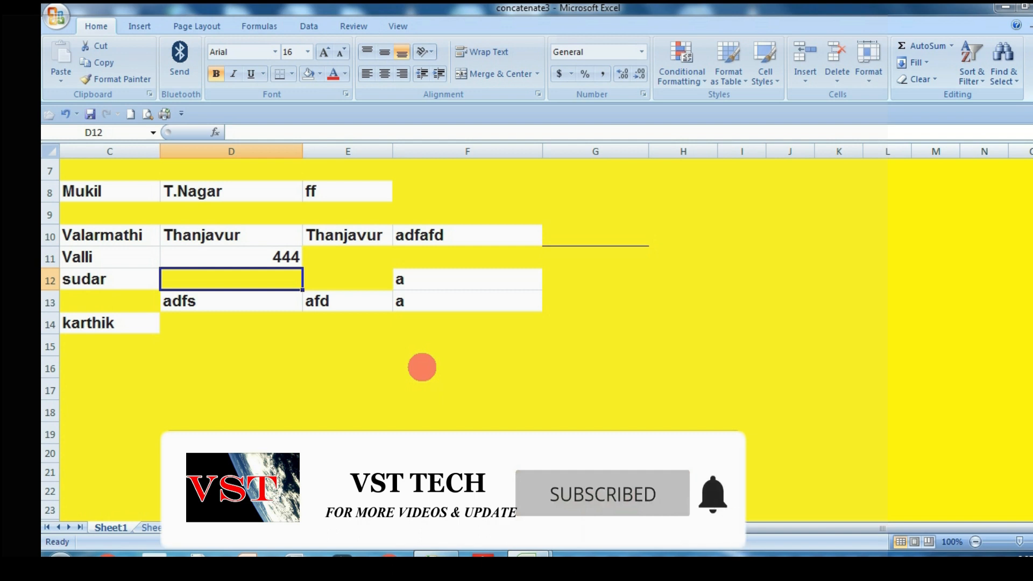
pyautogui.press('Up')
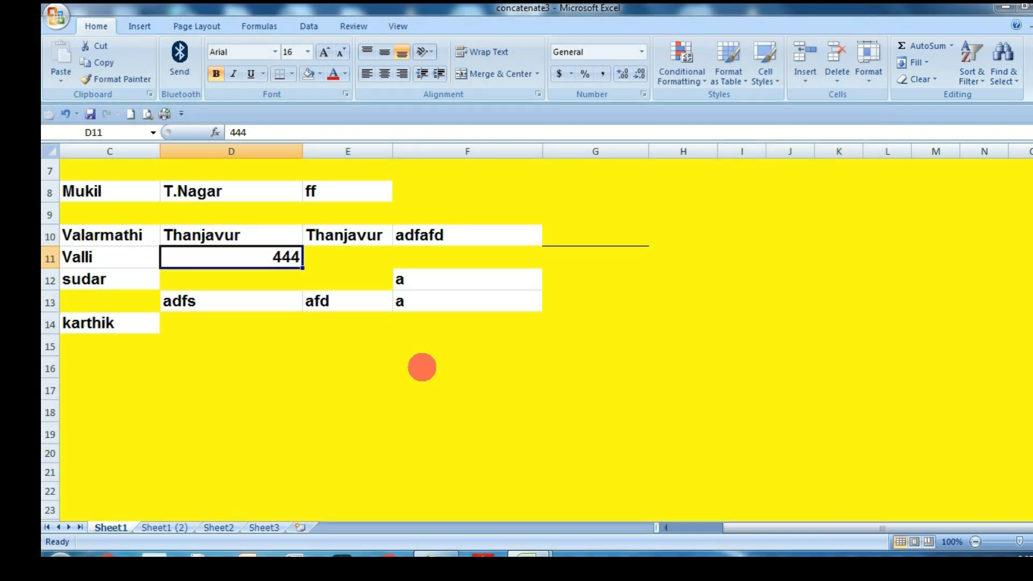
pyautogui.press('Delete')
pyautogui.press('Down')
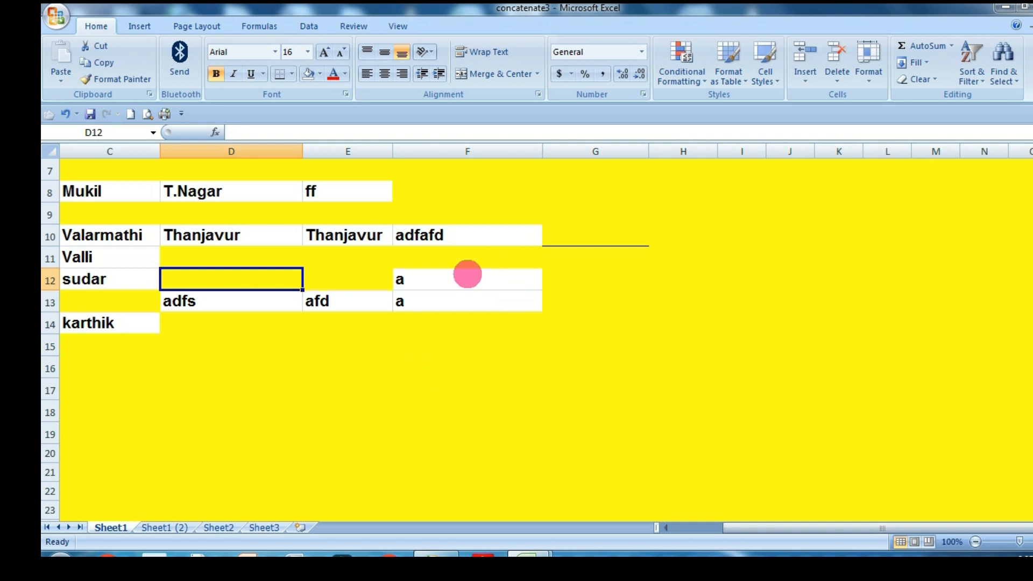
# Clear the address1 entry in cell D3 and enter jdjllJAS in its place.
pyautogui.scroll(2, 275, 238)
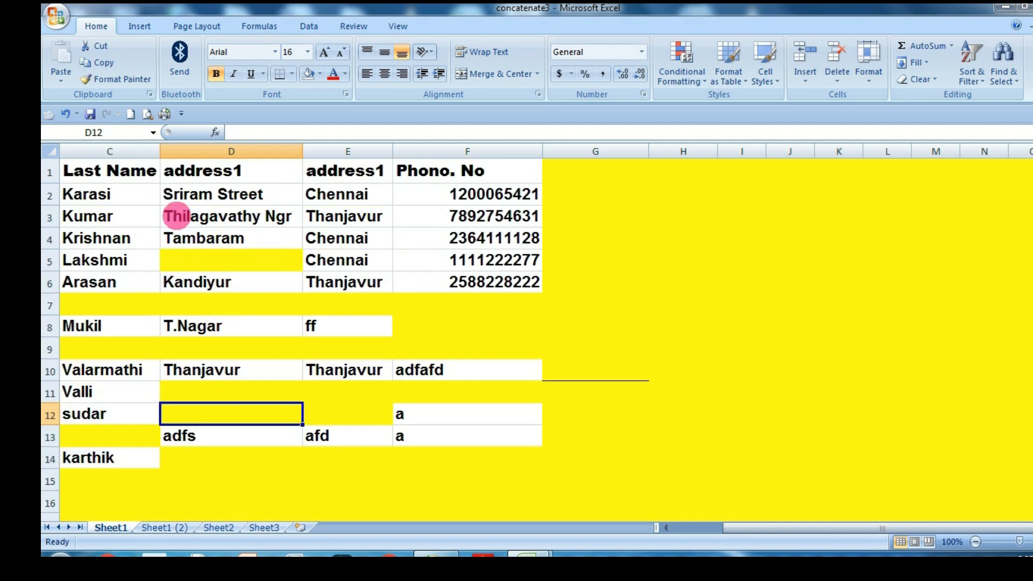
pyautogui.click(183, 217)
pyautogui.click(463, 483)
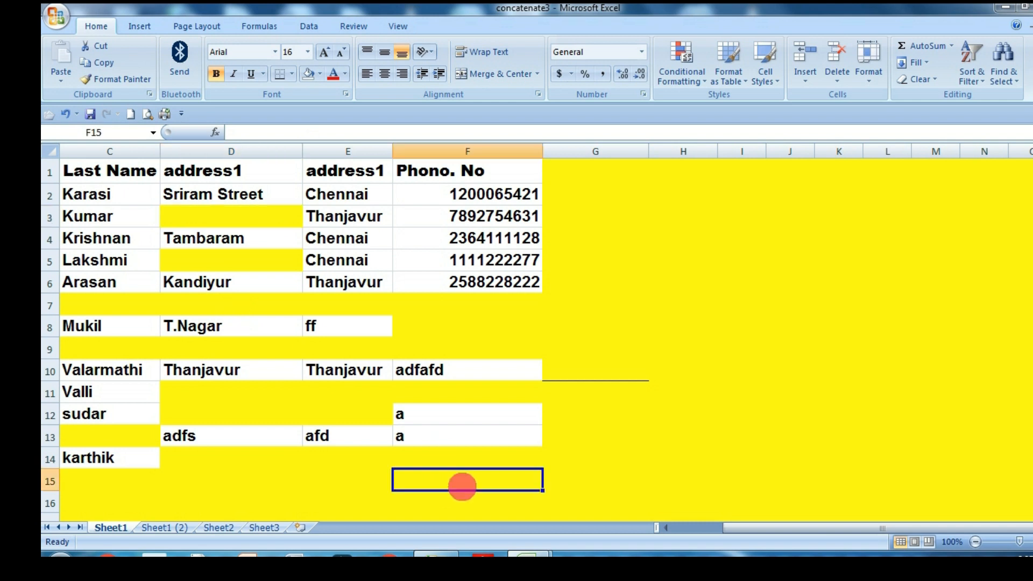
pyautogui.click(289, 223)
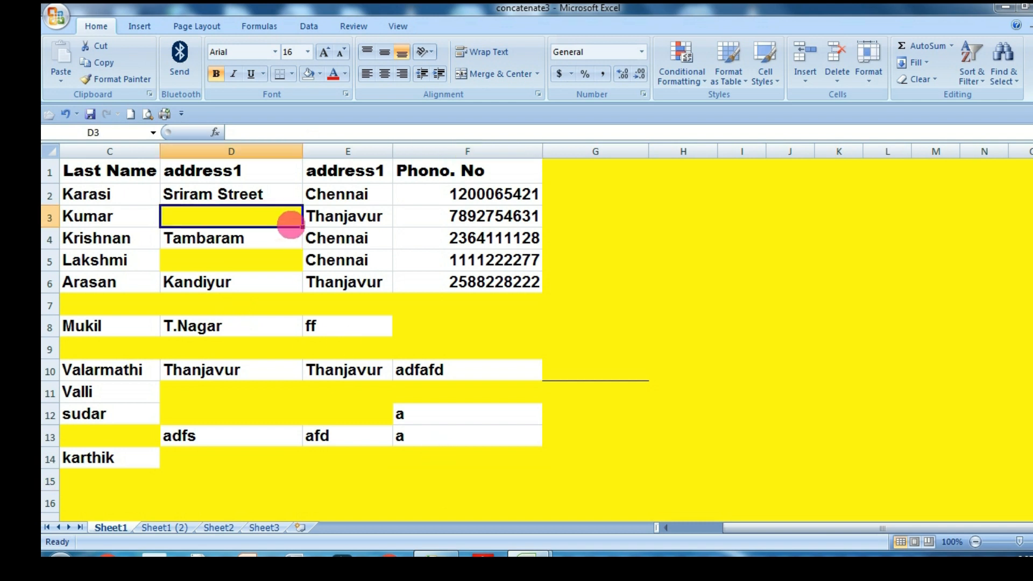
pyautogui.write('jdjl')
pyautogui.press('capslock')
pyautogui.write('JAS')
pyautogui.press('Return')
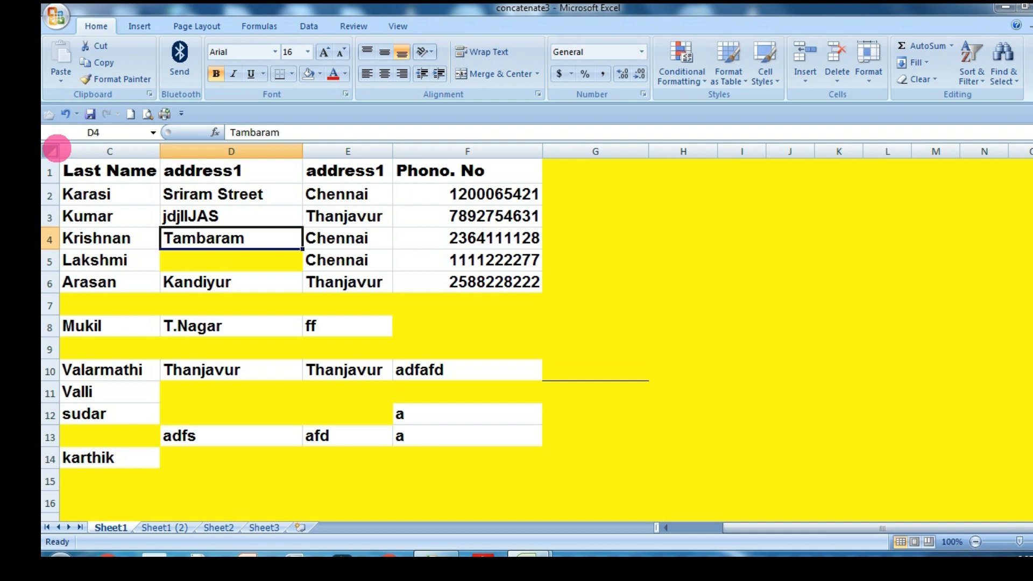
# Clear all conditional formatting rules from the entire sheet.
pyautogui.click(680, 60)
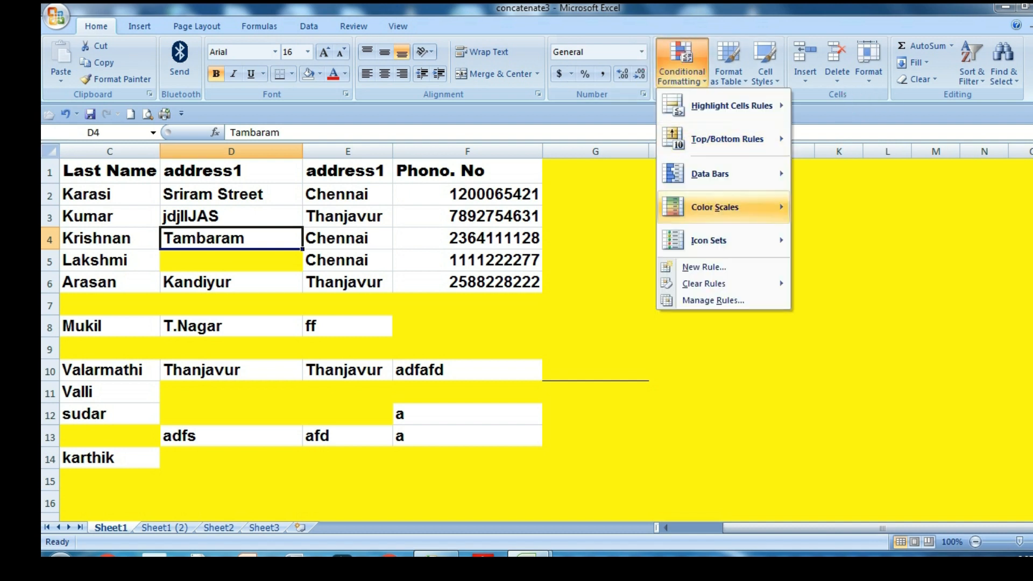
pyautogui.moveTo(704, 284)
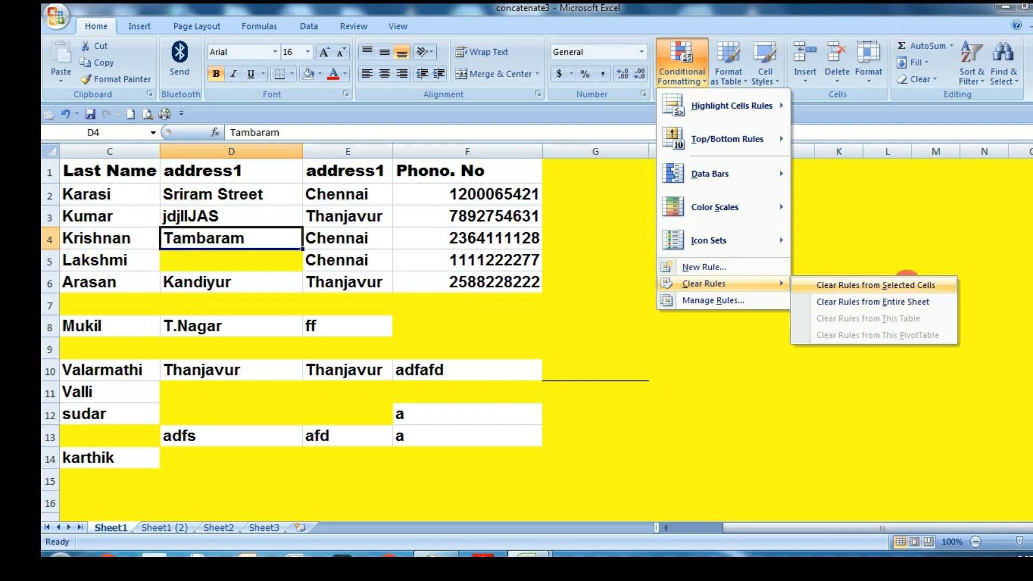
pyautogui.click(906, 302)
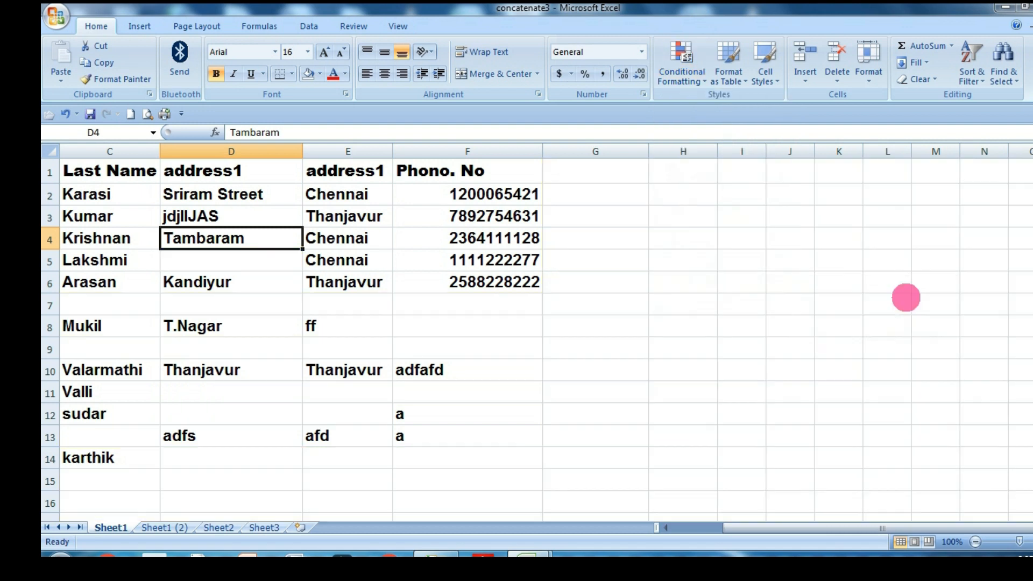
pyautogui.click(596, 342)
pyautogui.moveTo(63, 173); pyautogui.dragTo(350, 290)
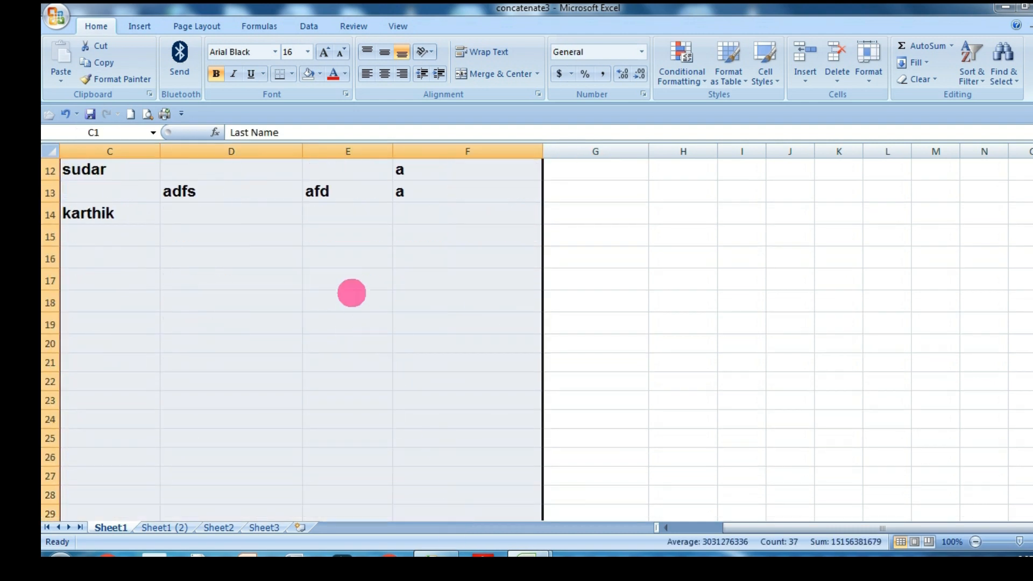
pyautogui.scroll(4, 347, 247)
pyautogui.click(617, 235)
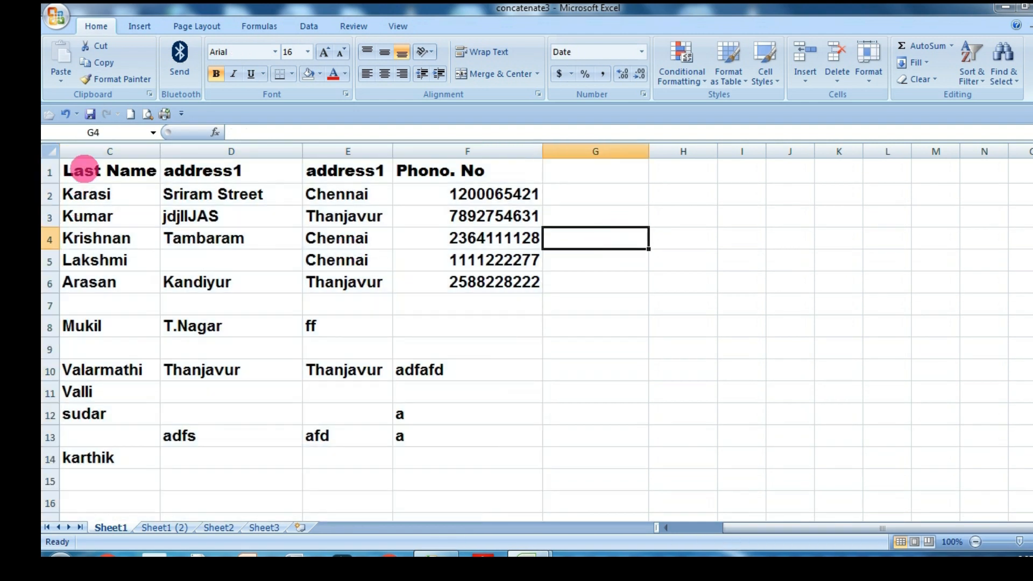
pyautogui.moveTo(95, 174); pyautogui.dragTo(485, 490)
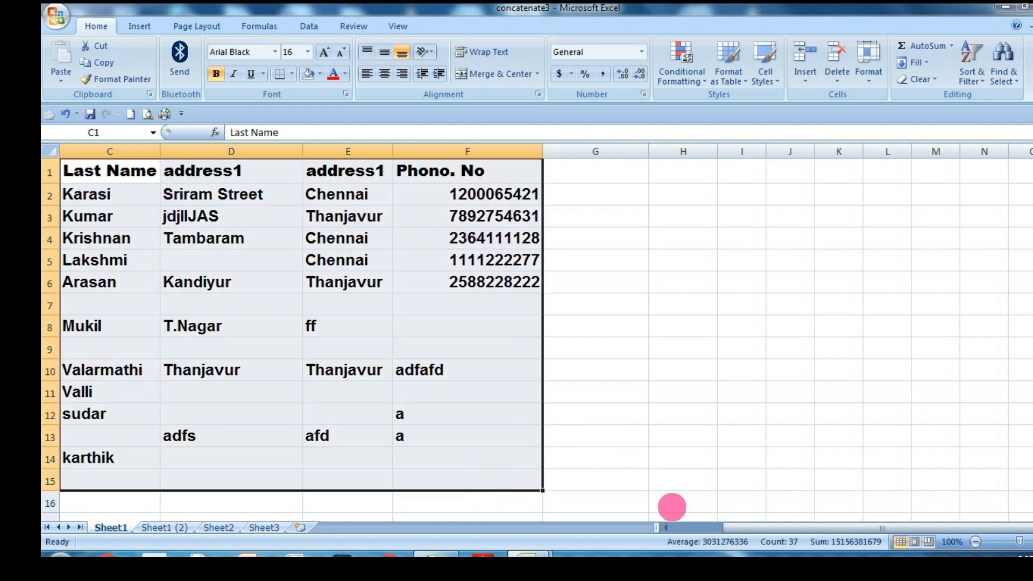
# Start a new conditional formatting rule on range A1:F15 that formats only cells containing blanks.
pyautogui.moveTo(762, 530); pyautogui.dragTo(565, 511)
pyautogui.click(253, 260)
pyautogui.moveTo(76, 170); pyautogui.dragTo(636, 472)
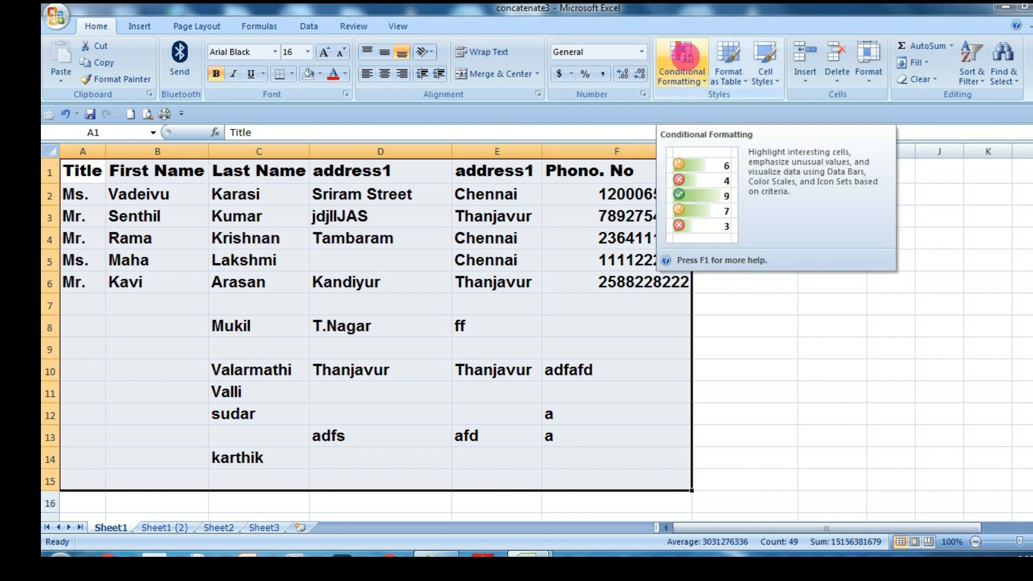
pyautogui.click(679, 59)
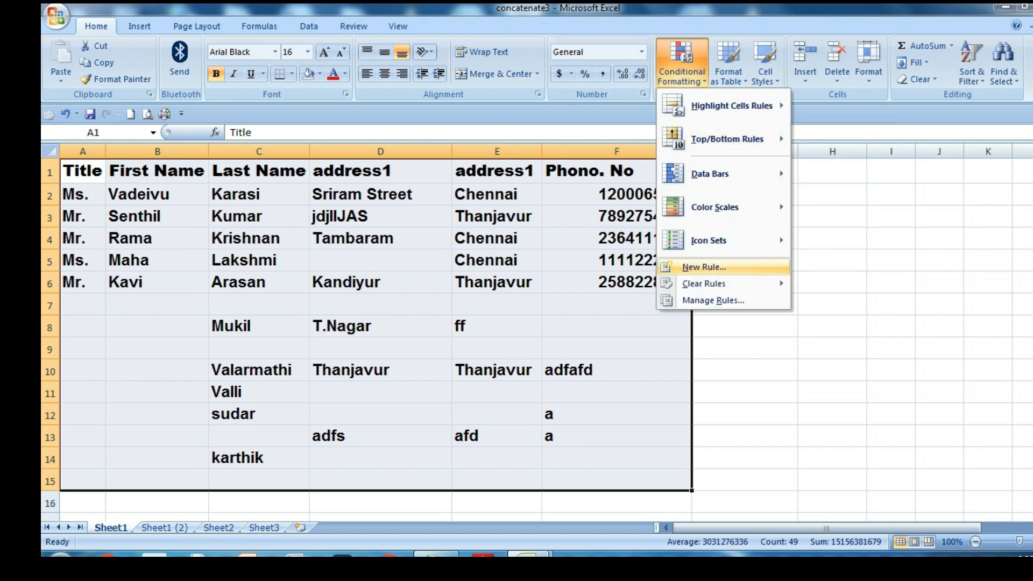
pyautogui.click(704, 267)
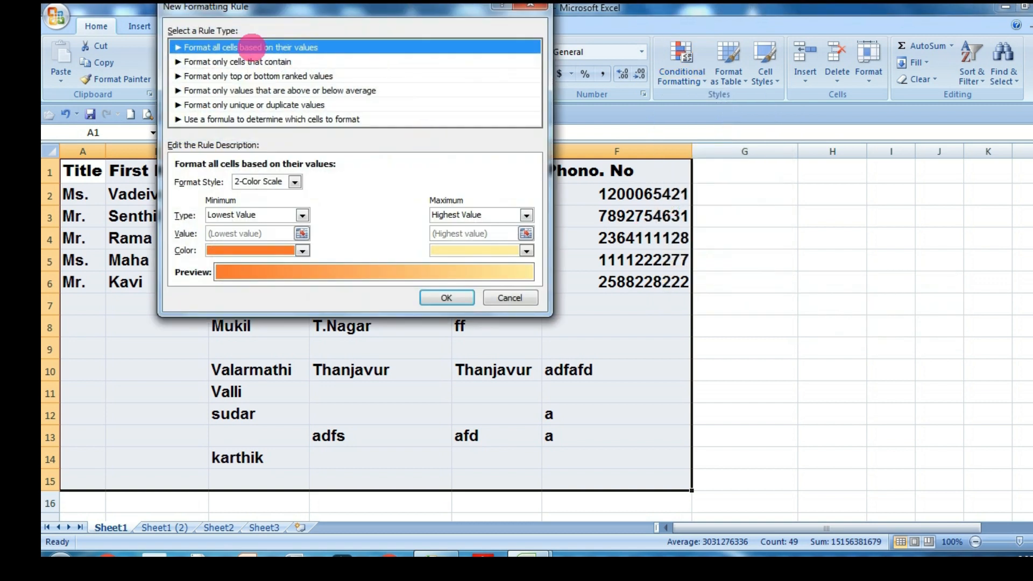
pyautogui.click(216, 62)
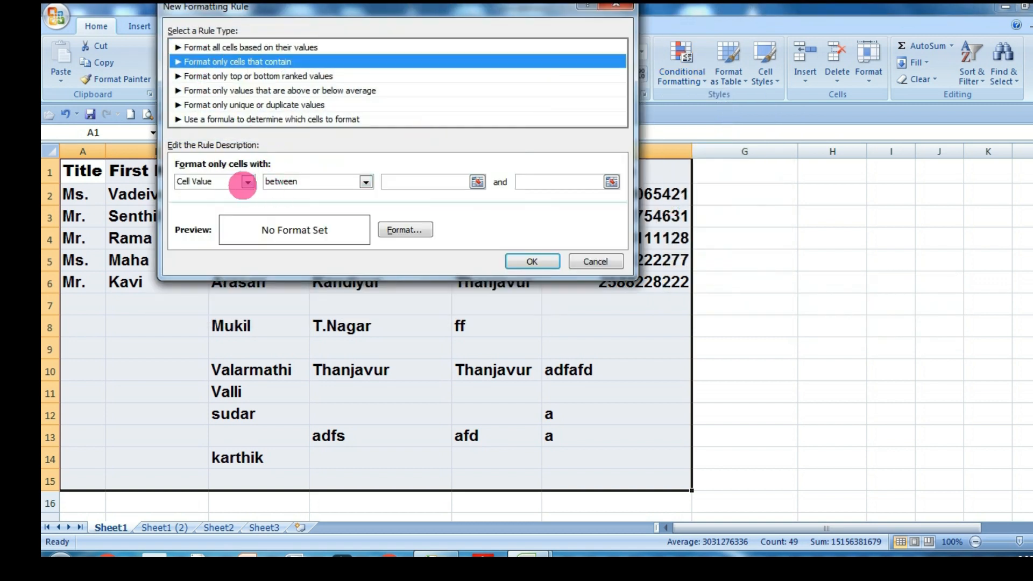
pyautogui.click(247, 182)
pyautogui.click(227, 231)
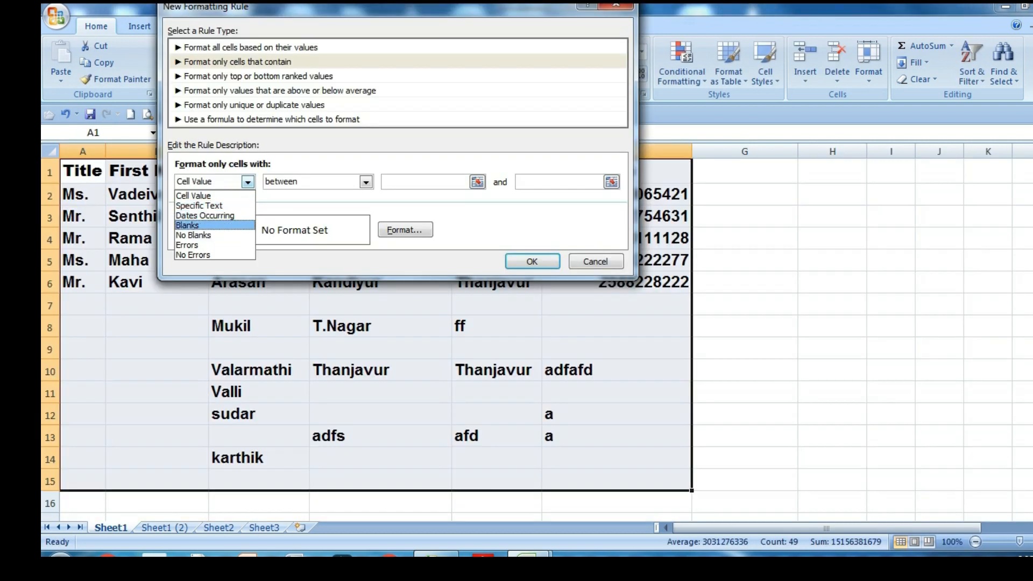
pyautogui.click(227, 234)
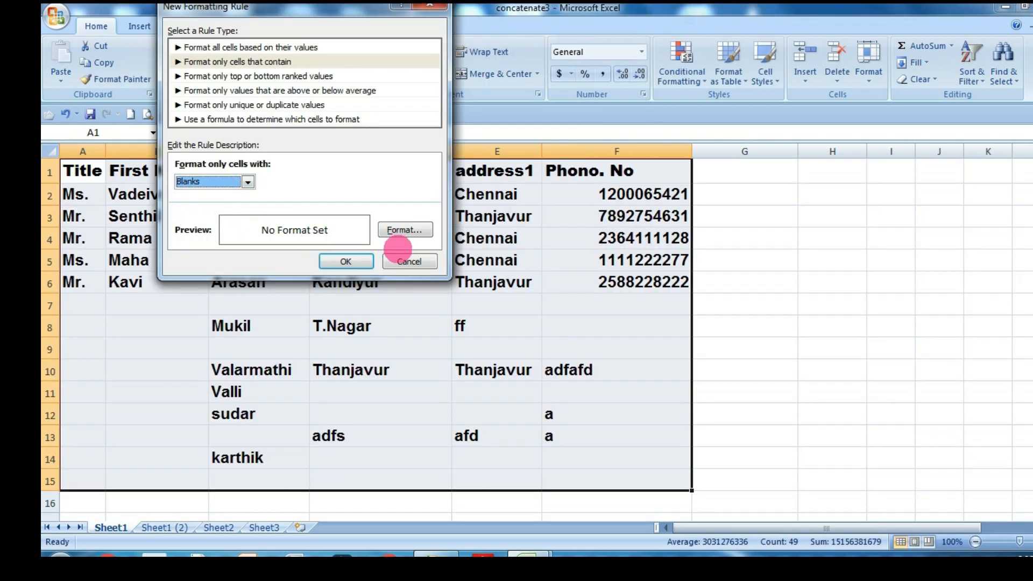
# Set a yellow fill as the format of the A1:F15 blanks rule and apply it.
pyautogui.click(401, 231)
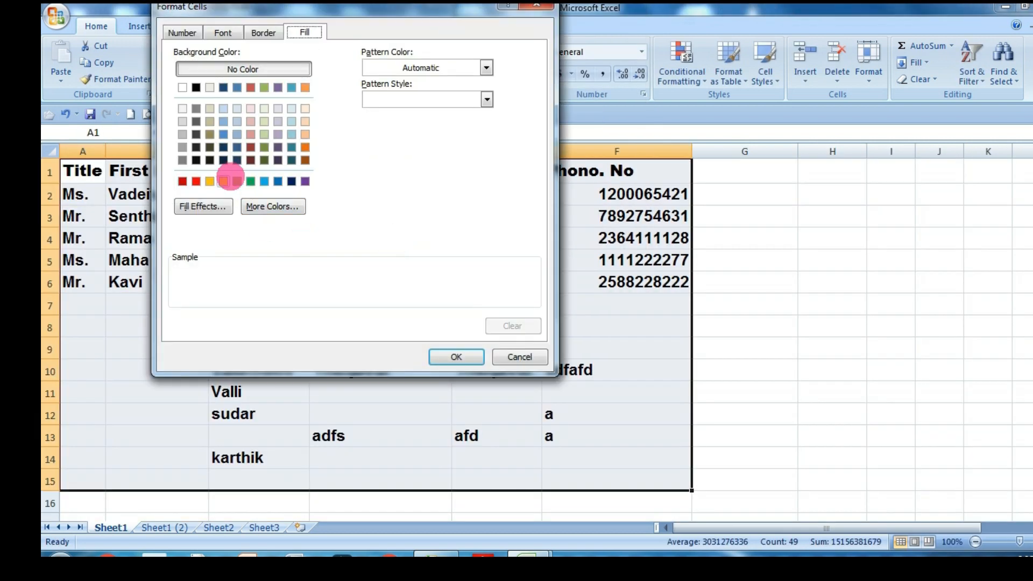
pyautogui.click(223, 181)
pyautogui.click(456, 357)
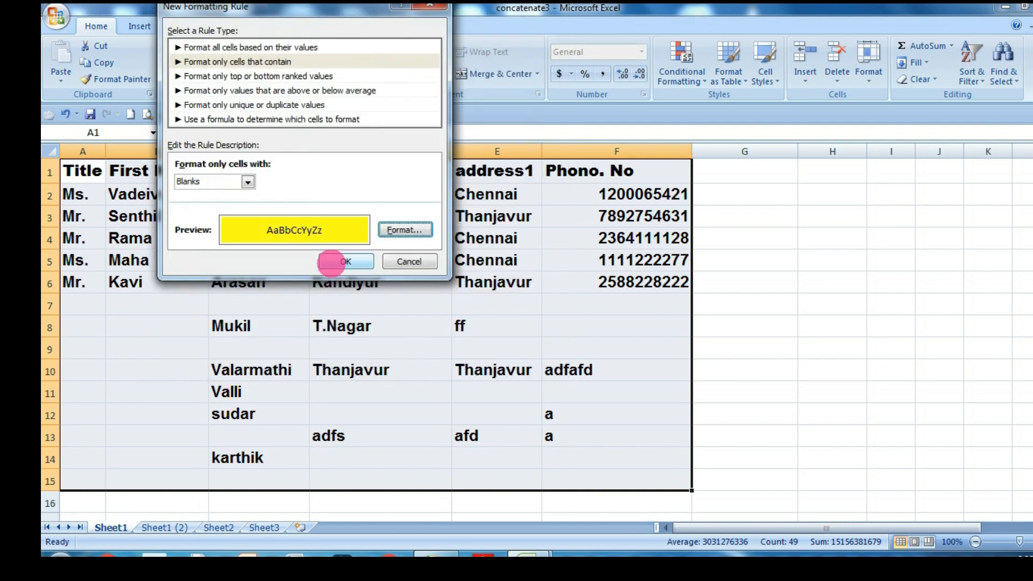
pyautogui.click(334, 260)
pyautogui.scroll(-2, 507, 283)
pyautogui.scroll(2, 549, 312)
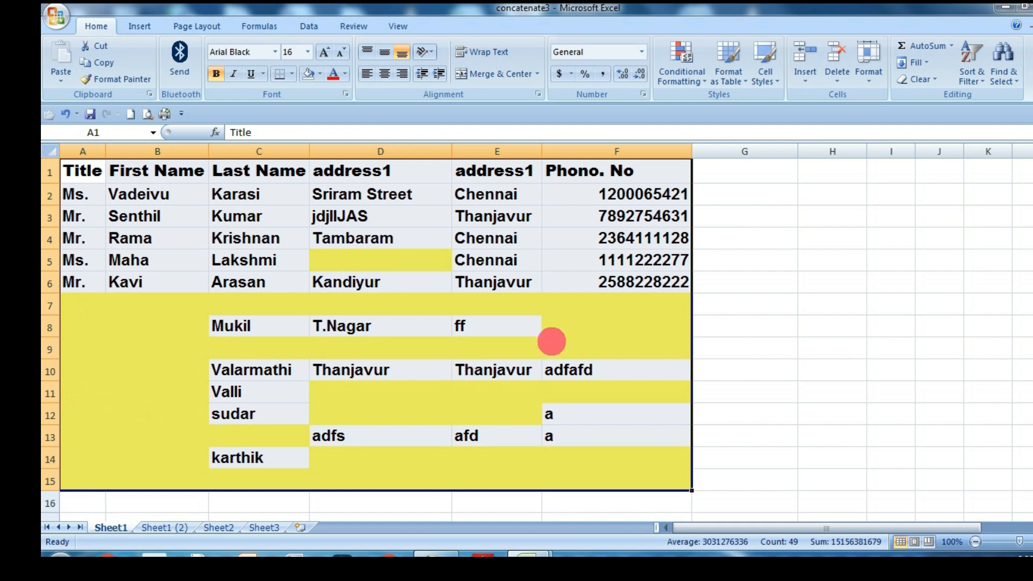
# Enter 44 in blank cell F7 and ADSAS in blank cell F8.
pyautogui.click(552, 311)
pyautogui.write('44')
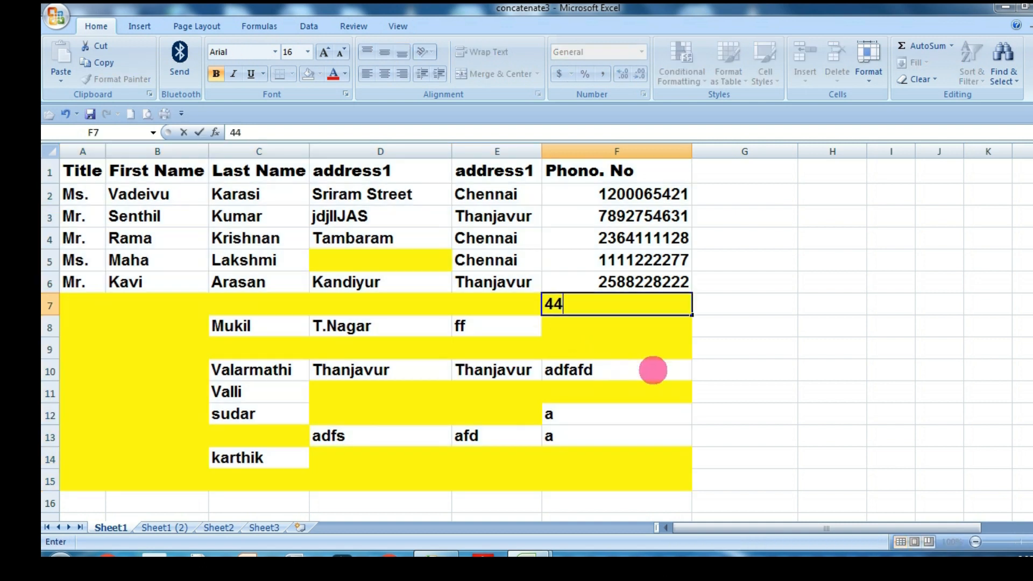
pyautogui.click(676, 369)
pyautogui.click(634, 330)
pyautogui.write('ADSAS')
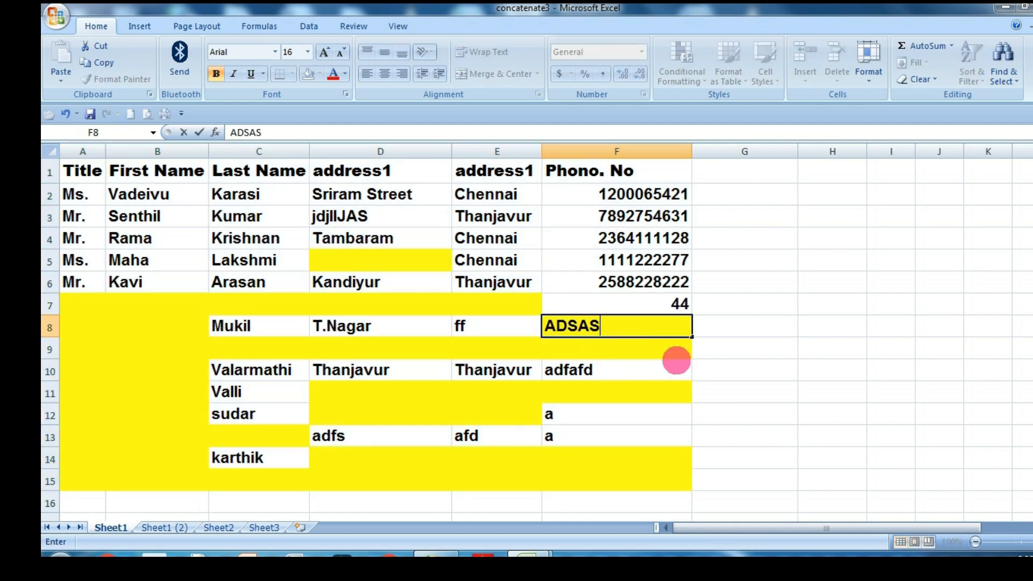
pyautogui.click(695, 370)
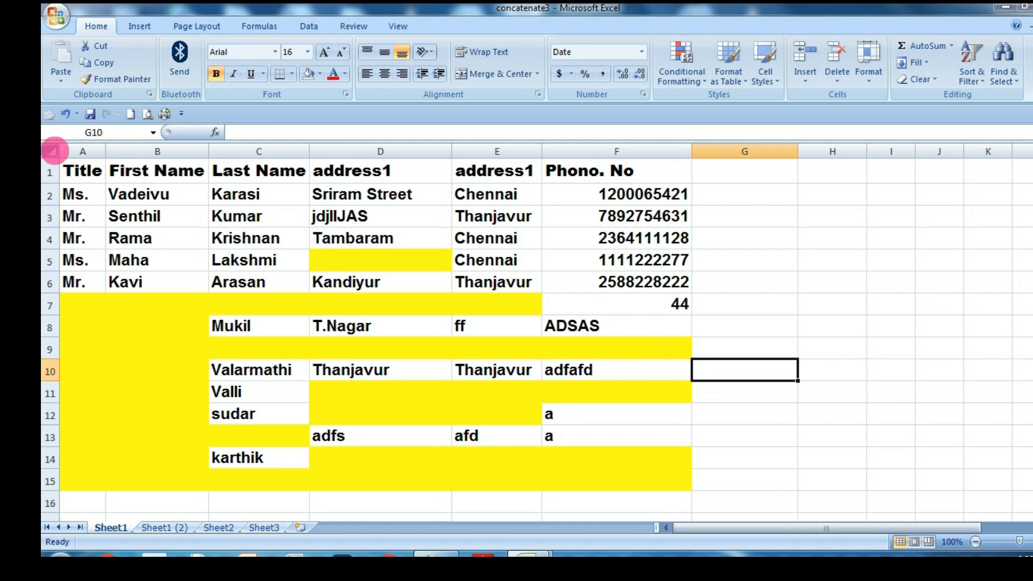
# Clear all conditional formatting rules from the entire sheet.
pyautogui.click(53, 151)
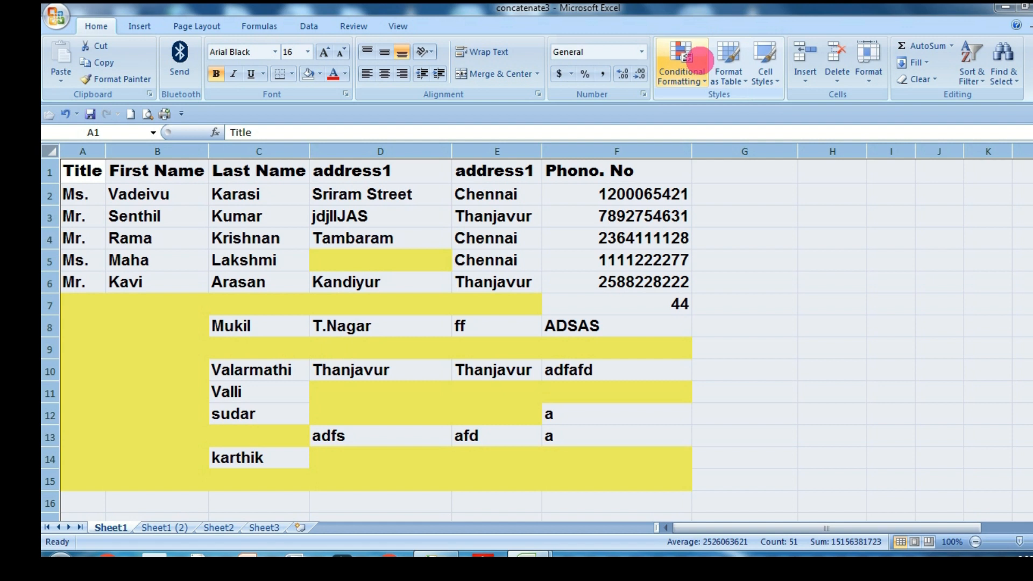
pyautogui.click(699, 58)
pyautogui.moveTo(700, 283)
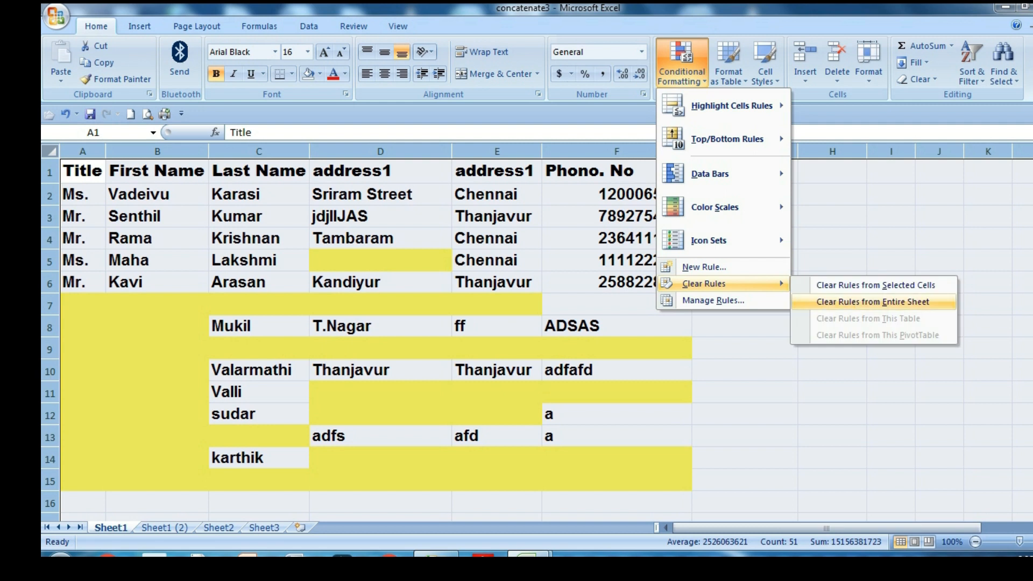
pyautogui.click(872, 302)
# Enter SDFAD in blank cell B7 as a test and delete the entry again.
pyautogui.click(162, 306)
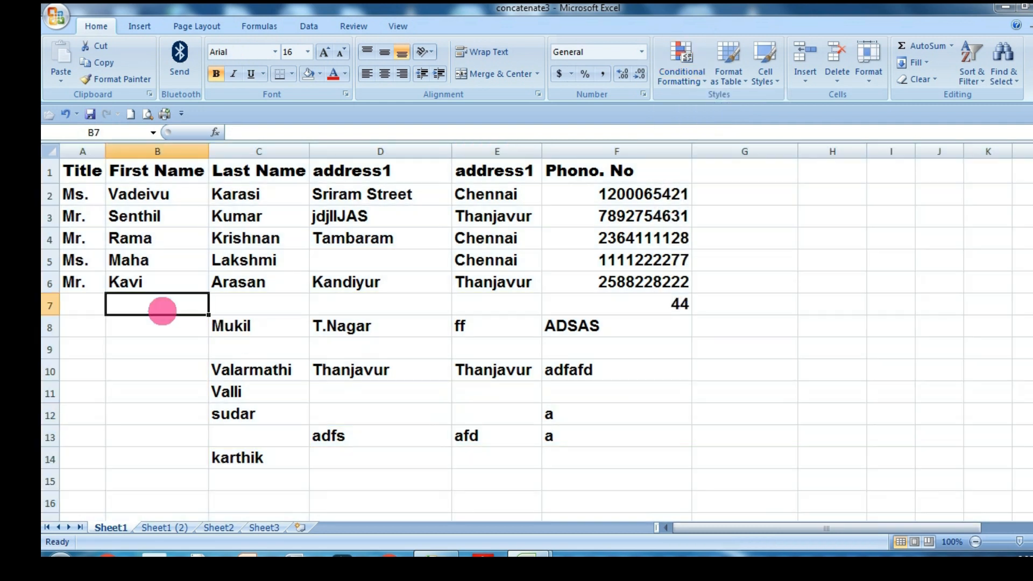
pyautogui.write('SDFAD')
pyautogui.click(286, 376)
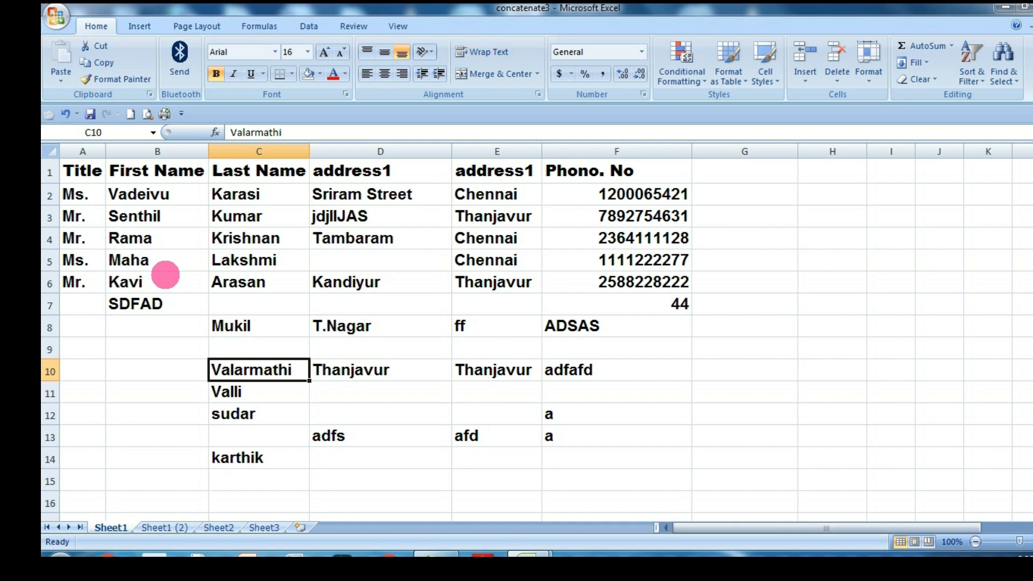
pyautogui.click(156, 305)
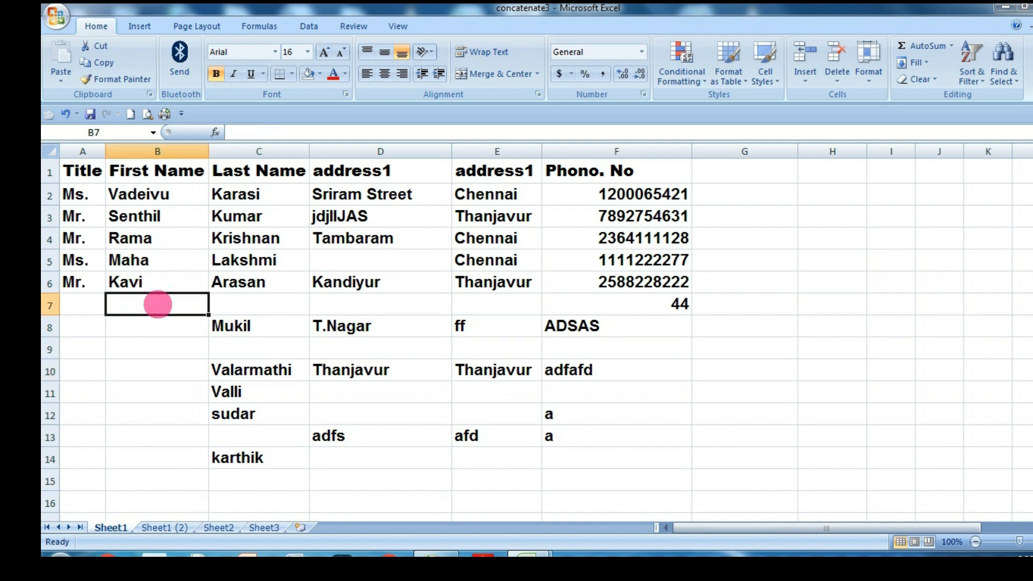
pyautogui.click(162, 375)
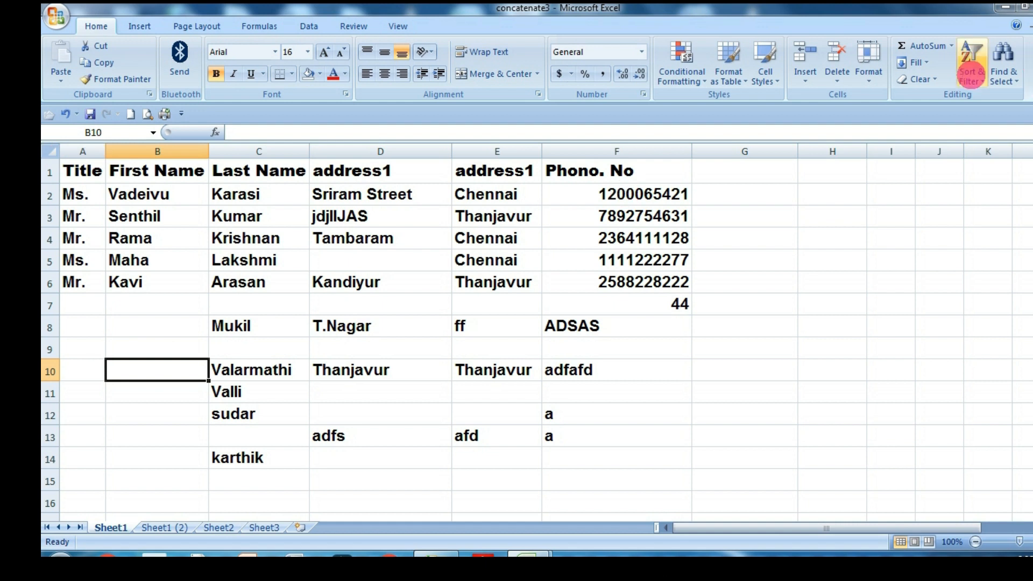
# Select only the blank cells within the table range A1:F14 using Go To Special.
pyautogui.moveTo(62, 164); pyautogui.dragTo(686, 461)
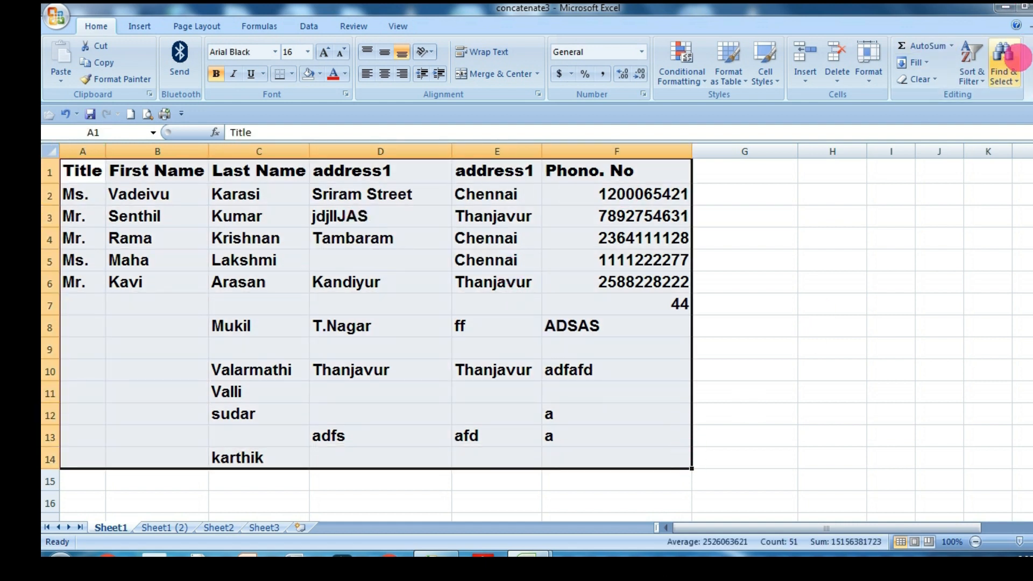
pyautogui.click(1005, 64)
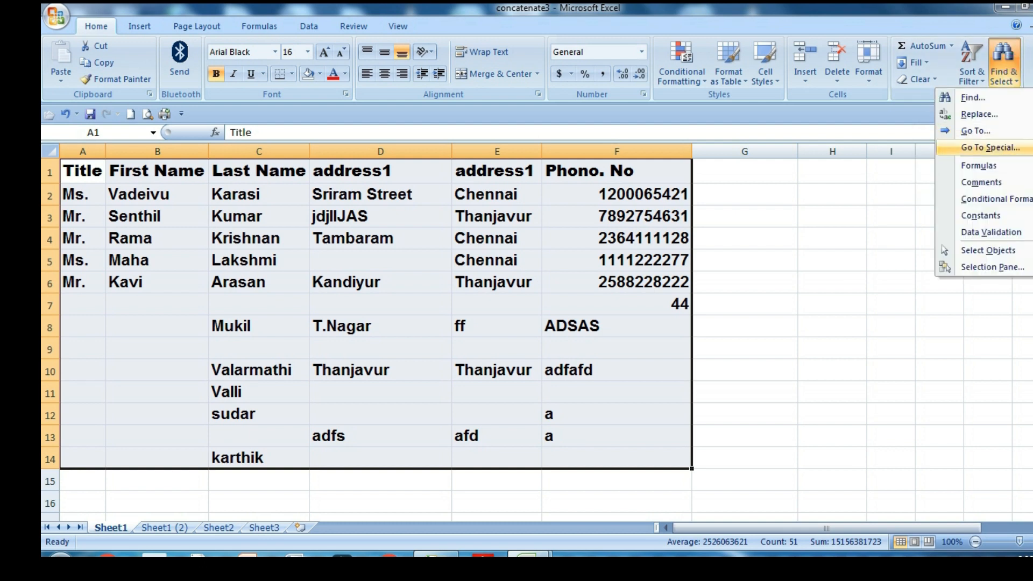
pyautogui.click(991, 147)
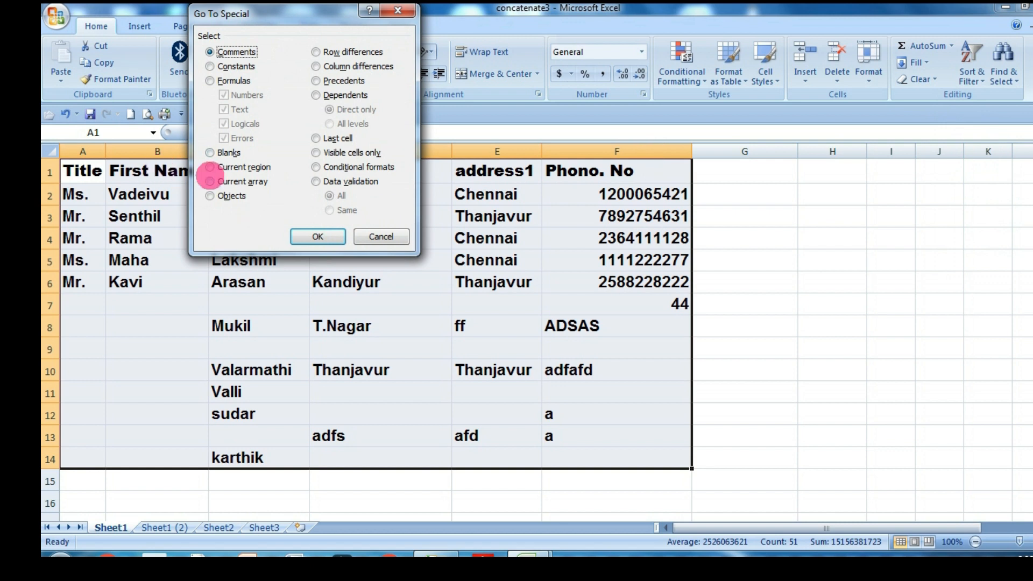
pyautogui.click(229, 154)
pyautogui.click(323, 237)
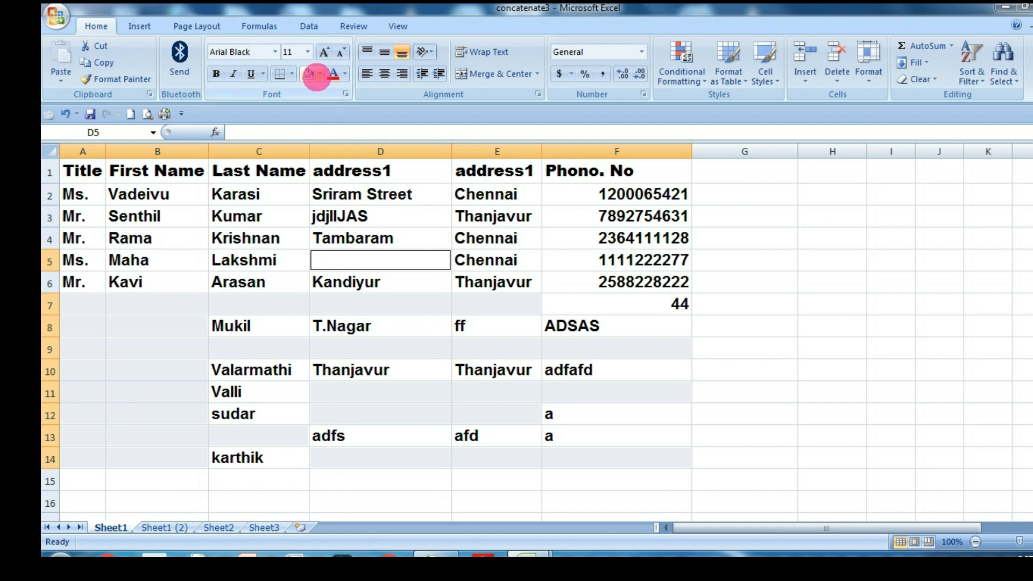
# Fill the selected blank cells with standard yellow and deselect them.
pyautogui.click(319, 74)
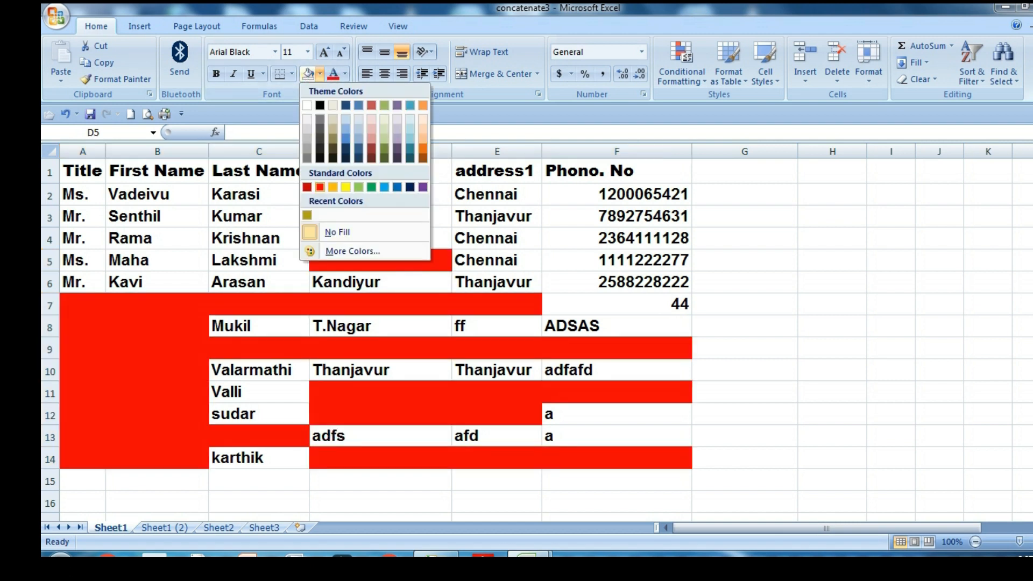
pyautogui.click(346, 187)
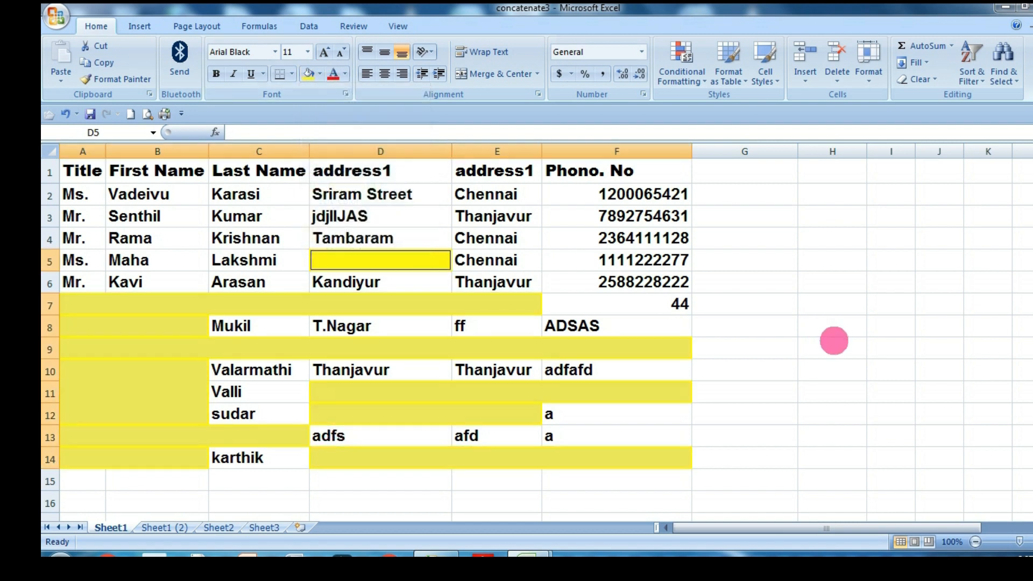
pyautogui.click(681, 416)
# Enter ASDFASDF in the blank yellow cell D5 and set that cell to No Fill.
pyautogui.doubleClick(354, 261)
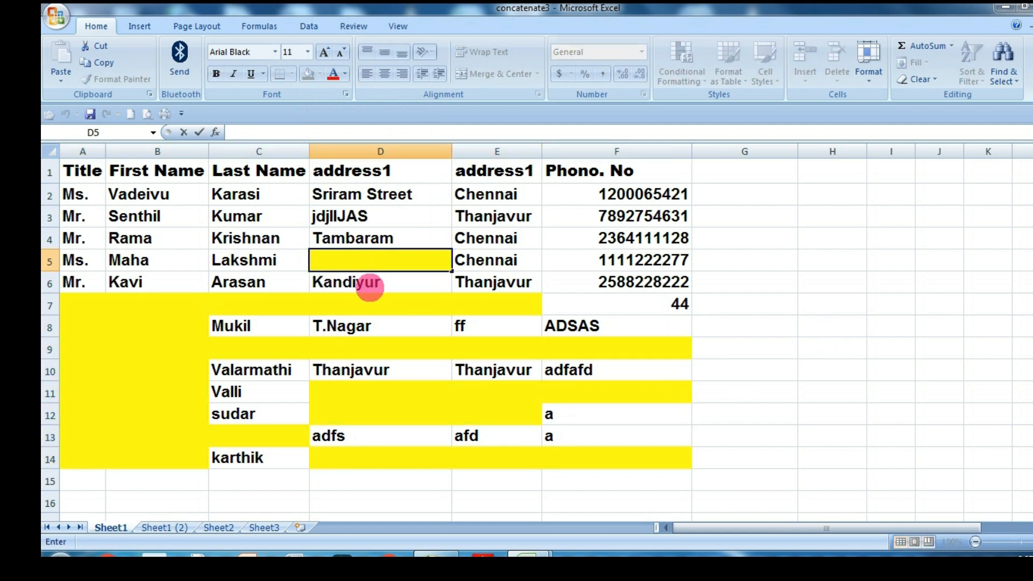
pyautogui.press('Return')
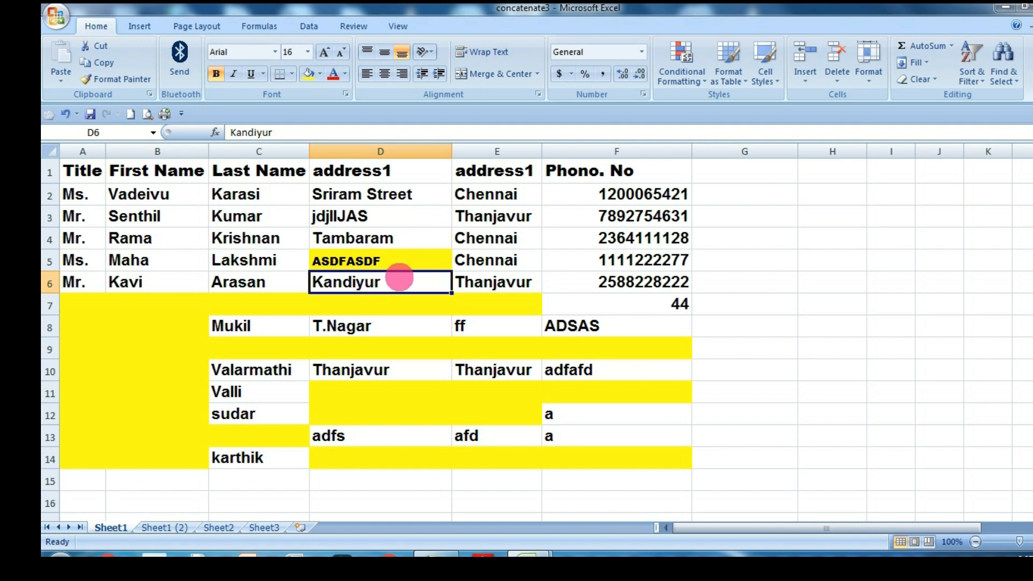
pyautogui.click(401, 265)
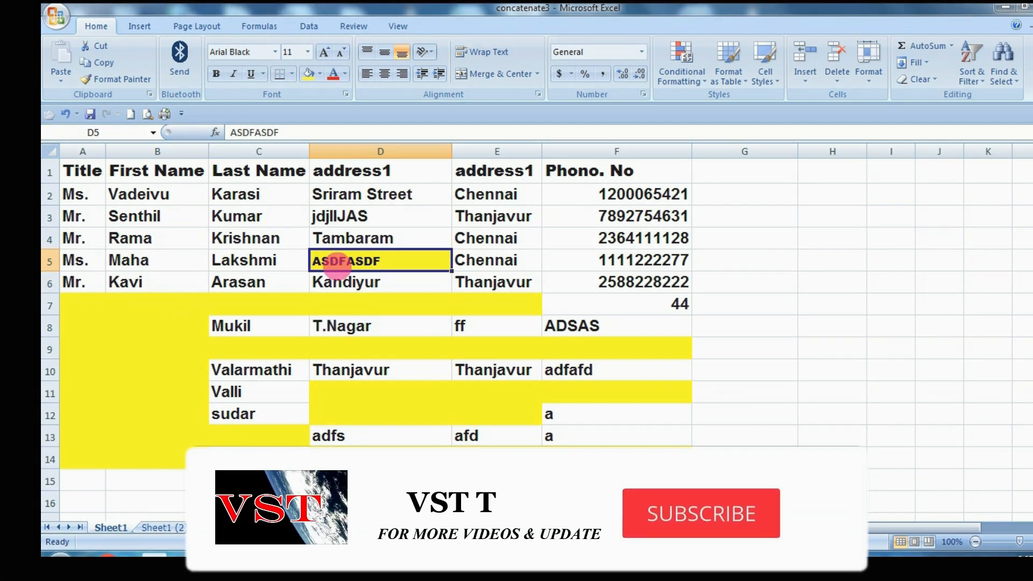
pyautogui.click(426, 371)
pyautogui.click(430, 260)
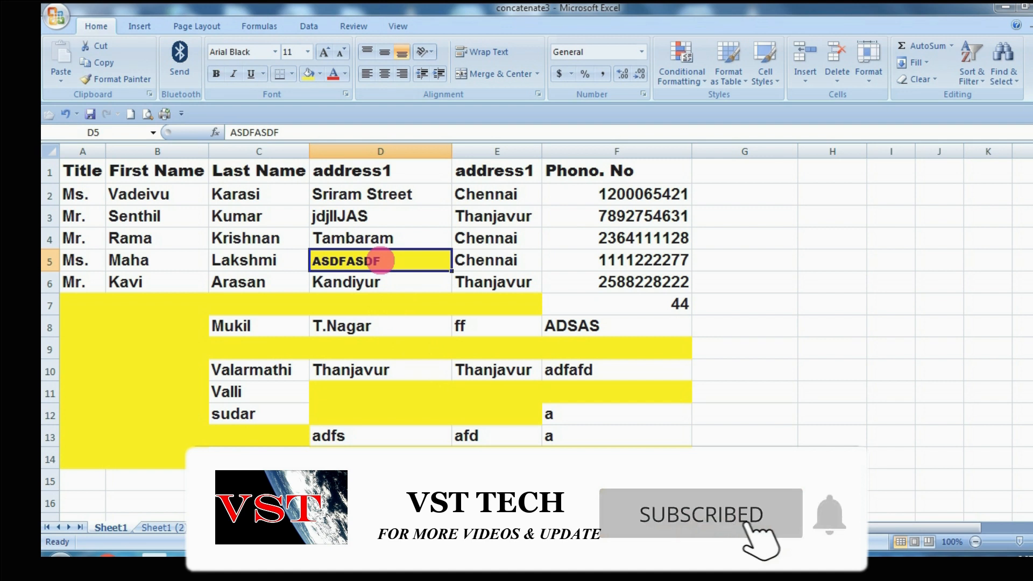
pyautogui.click(320, 74)
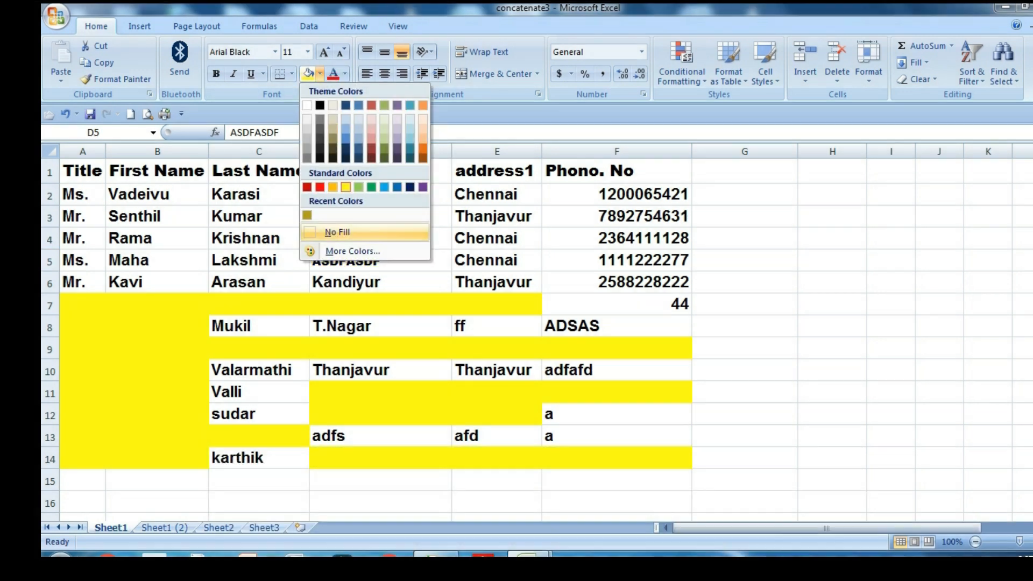
pyautogui.click(478, 366)
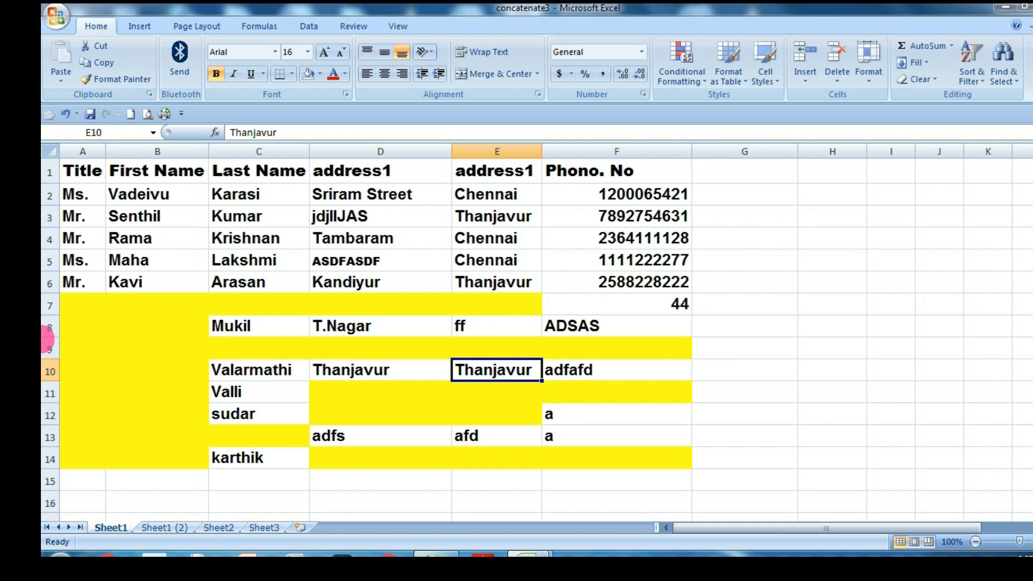
# Select all cells of the sheet.
pyautogui.click(53, 151)
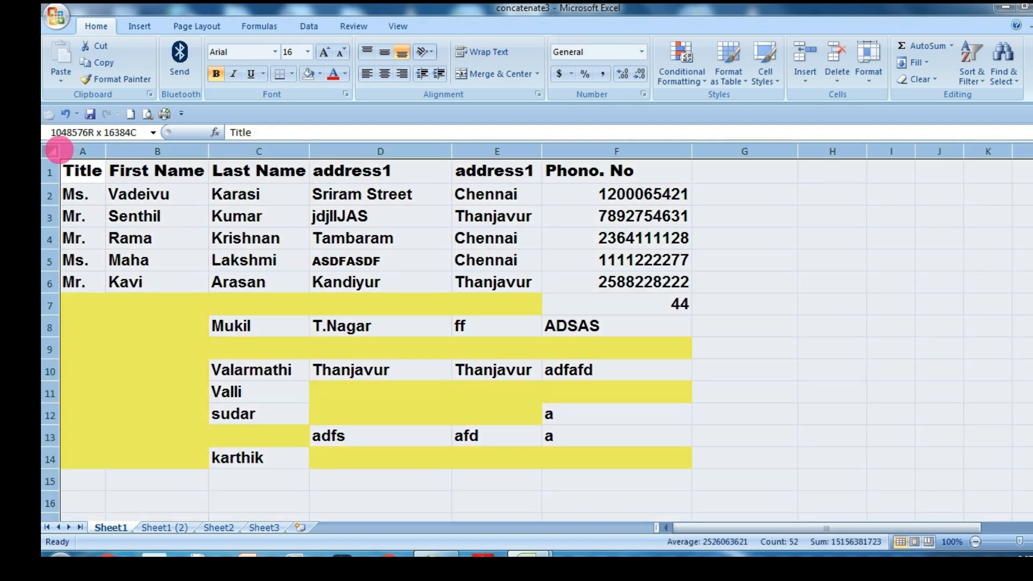